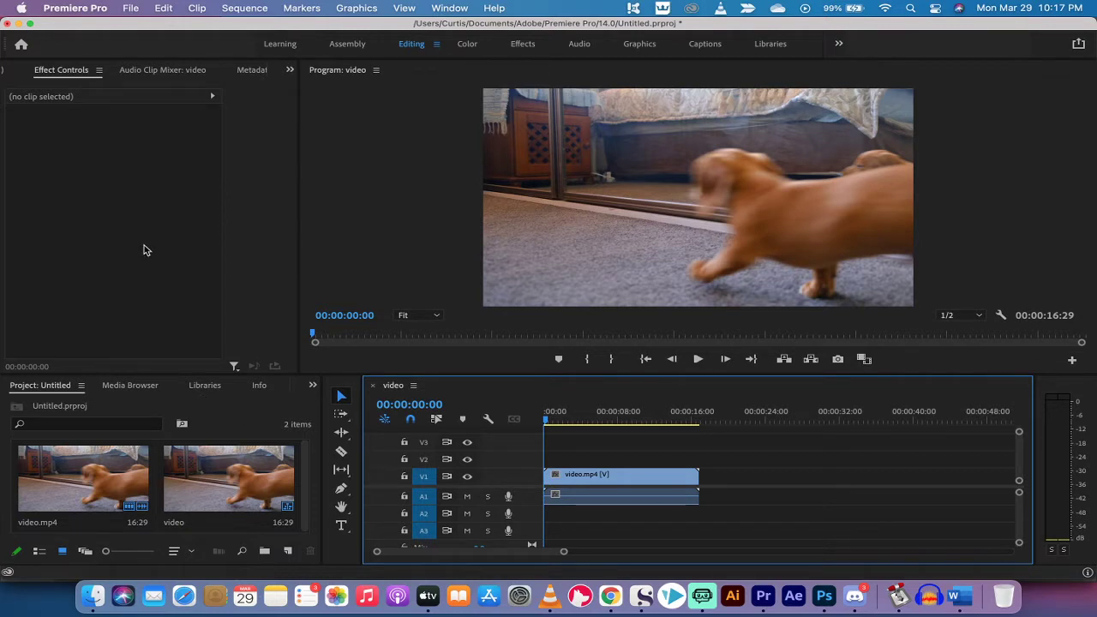
Step: Preview the puppy footage by playing the sequence from the start
{"action": "left_click", "coordinate": [214, 491]}
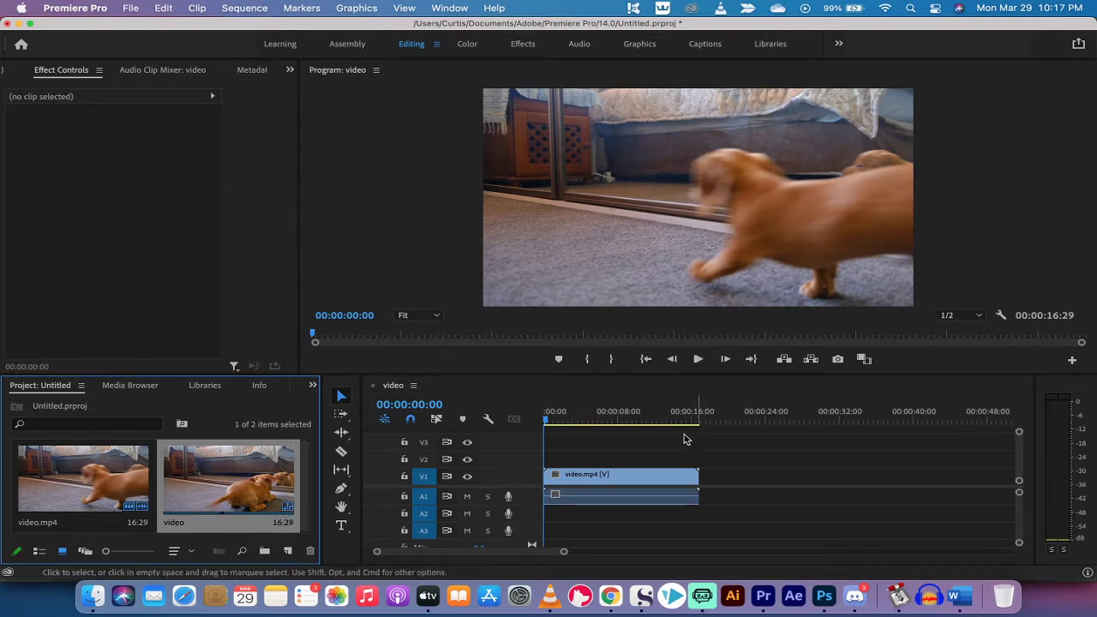
{"action": "left_click", "coordinate": [570, 419]}
{"action": "left_click_drag", "start_coordinate": [570, 418], "coordinate": [507, 418]}
{"action": "key", "text": "space"}
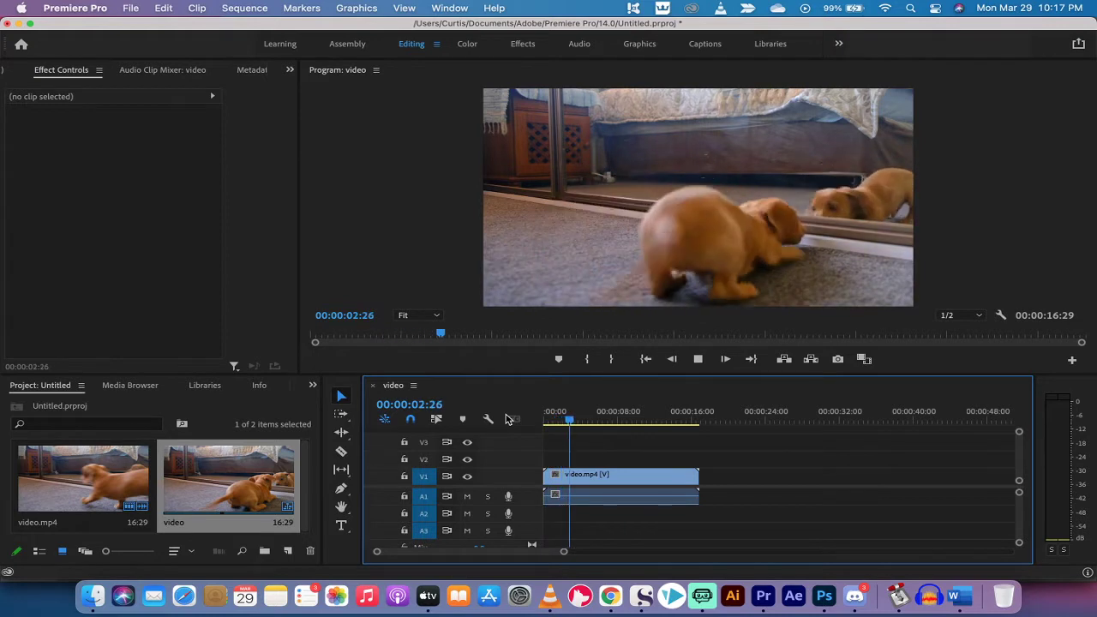
{"action": "key", "text": "space"}
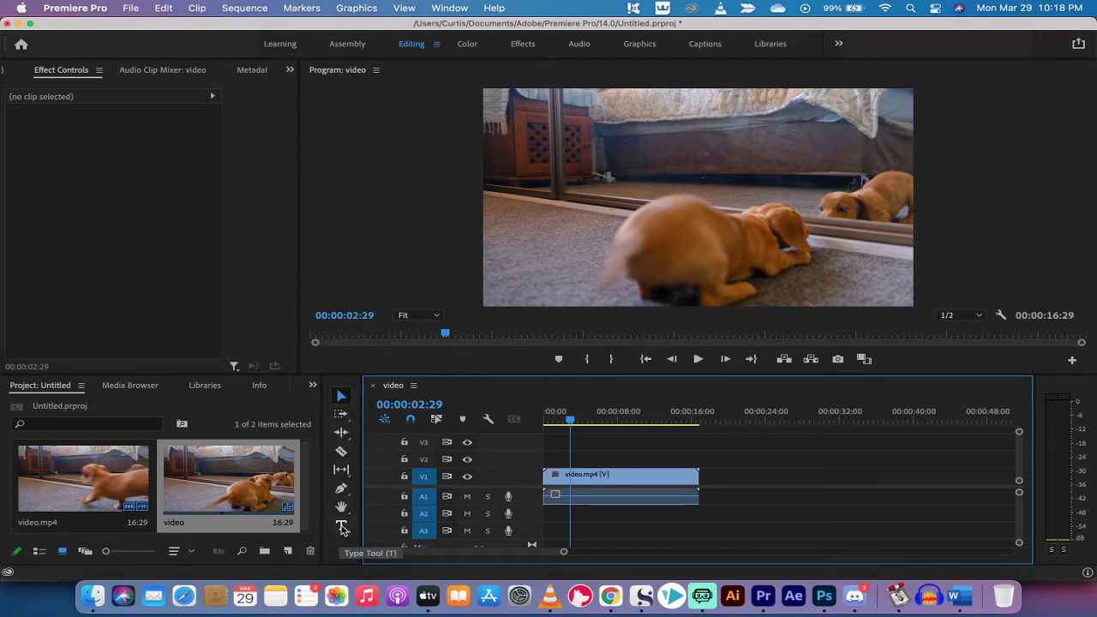
Step: Add a 'HELLO PUPPY!' text title over the footage at the sequence start
{"action": "left_click_drag", "start_coordinate": [570, 420], "coordinate": [518, 427]}
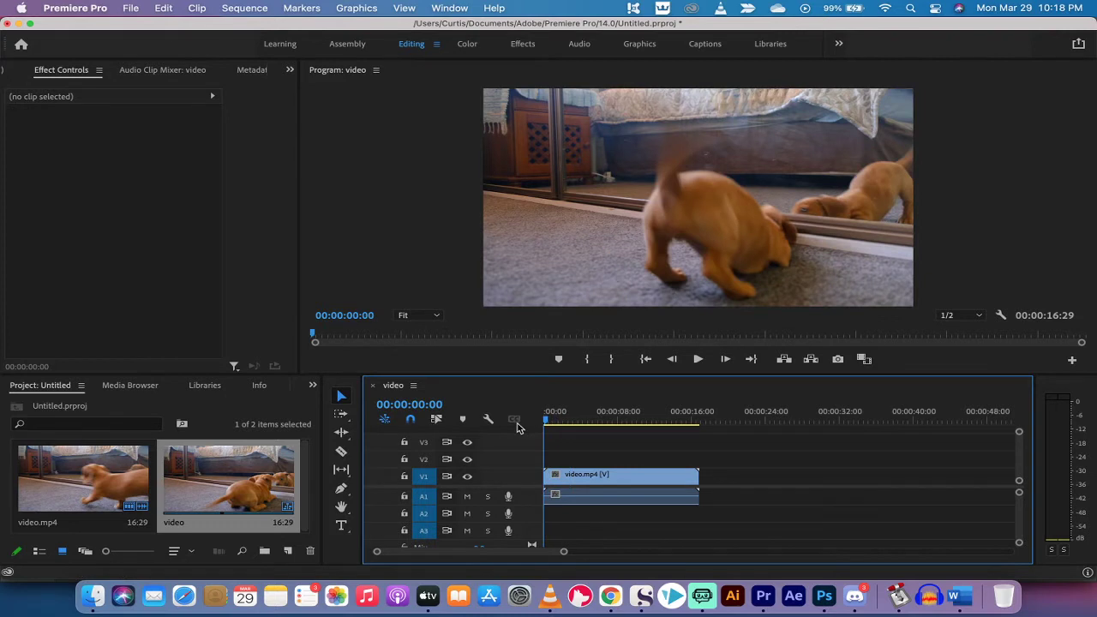
{"action": "left_click", "coordinate": [343, 526]}
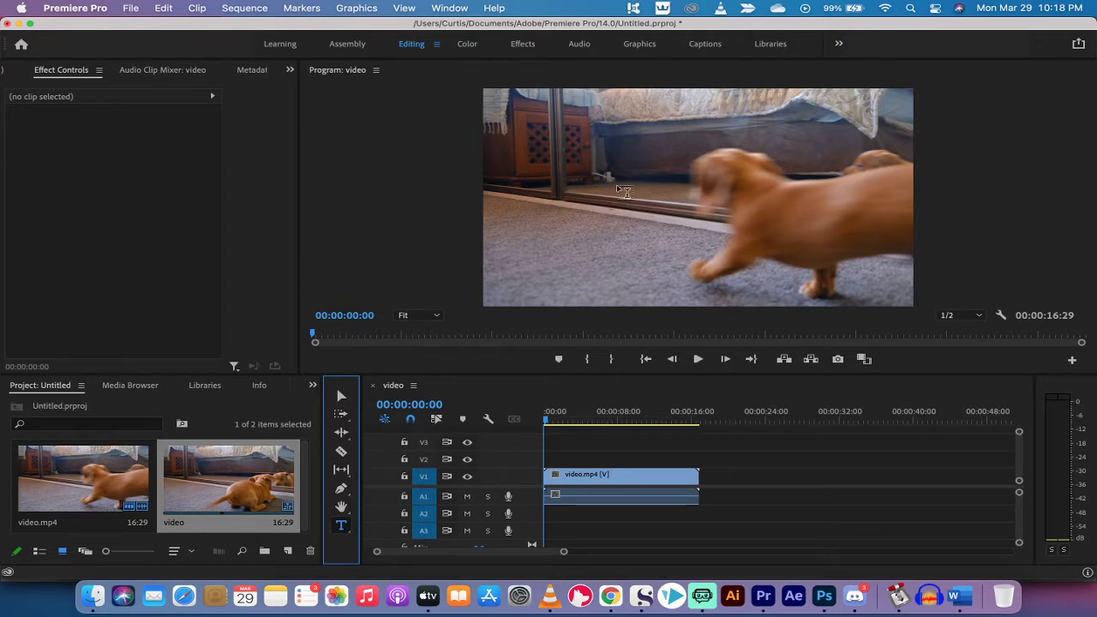
{"action": "left_click", "coordinate": [652, 207]}
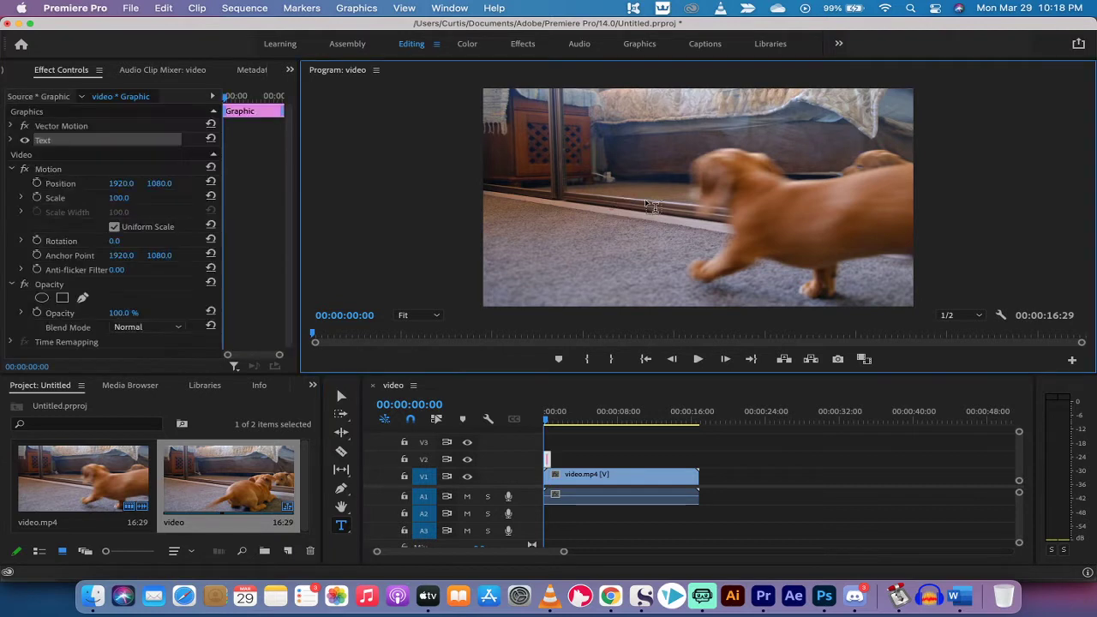
{"action": "type", "text": "HELLO PUPPY"}
{"action": "key", "text": "BackSpace"}
{"action": "type", "text": "PY"}
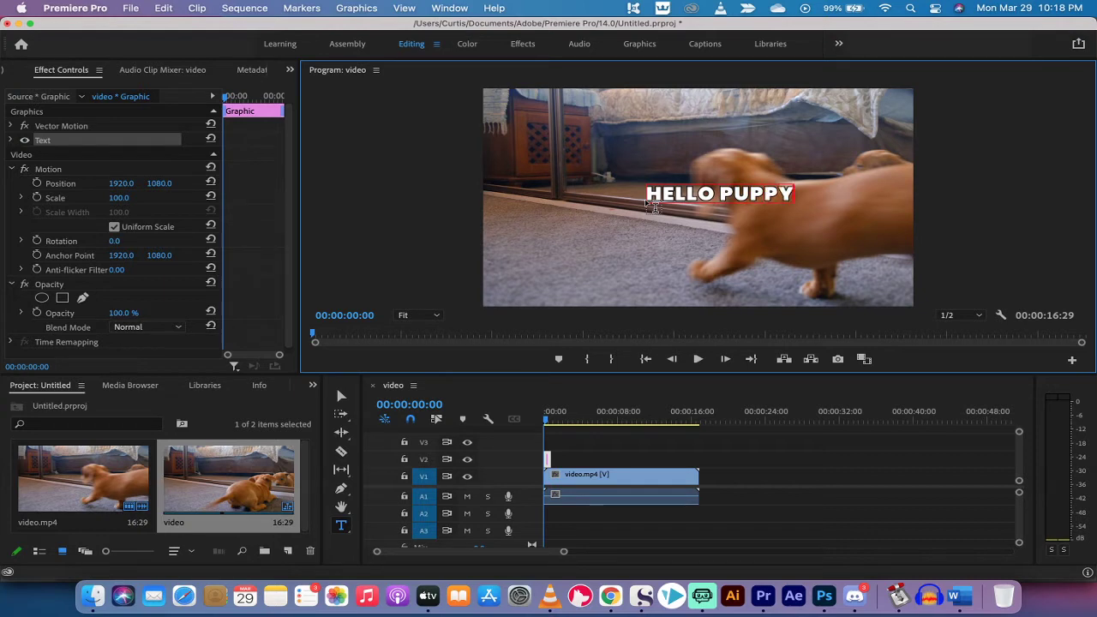
{"action": "type", "text": "!"}
{"action": "left_click_drag", "start_coordinate": [563, 552], "coordinate": [537, 553]}
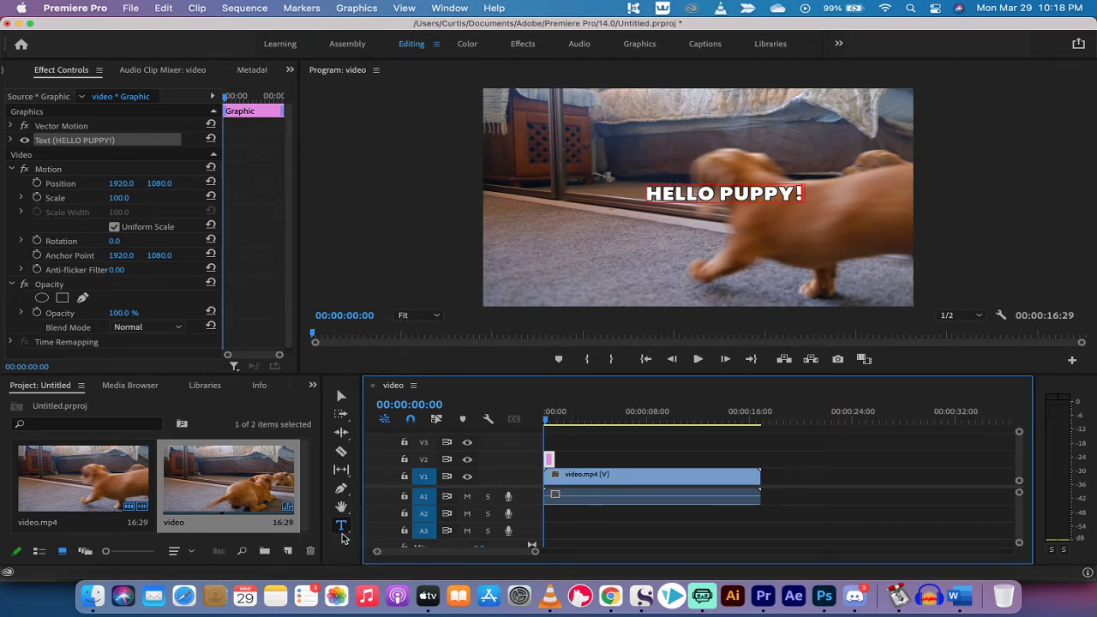
Step: Nudge the HELLO PUPPY! title slightly left and expand its Text properties in Effect Controls
{"action": "left_click", "coordinate": [342, 396]}
{"action": "left_click", "coordinate": [687, 195]}
{"action": "left_click_drag", "start_coordinate": [687, 196], "coordinate": [660, 196]}
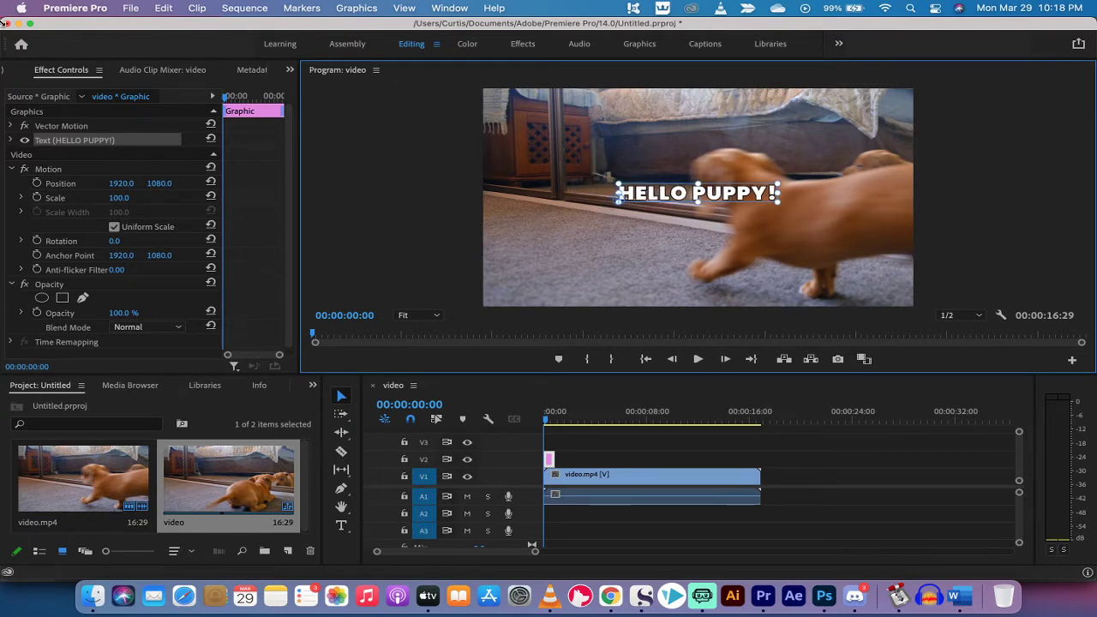
{"action": "left_click", "coordinate": [53, 69]}
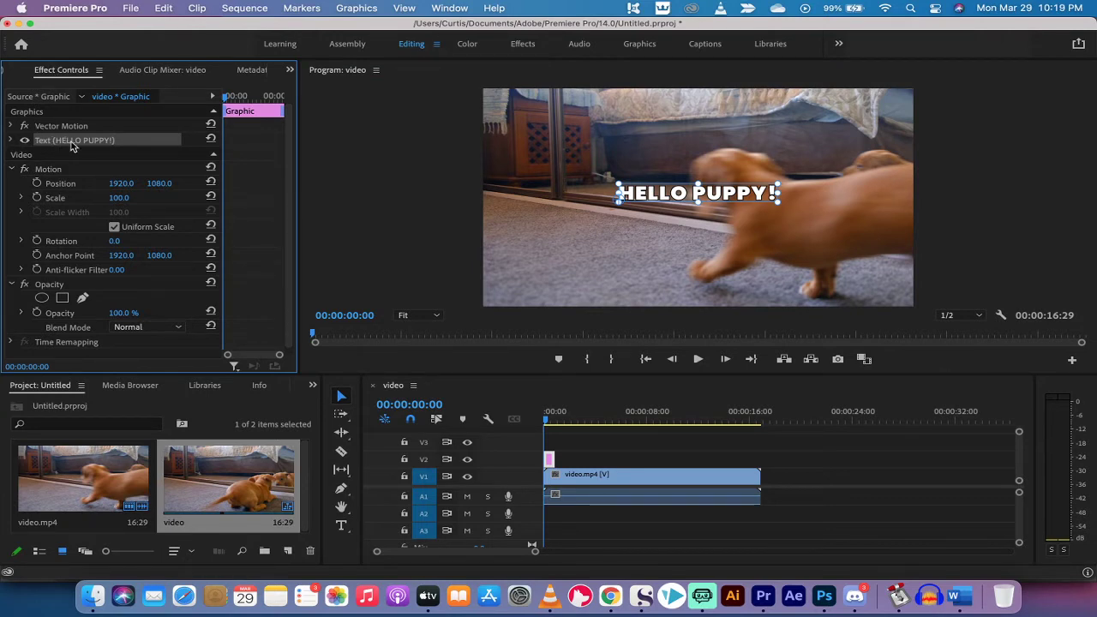
{"action": "left_click", "coordinate": [12, 142]}
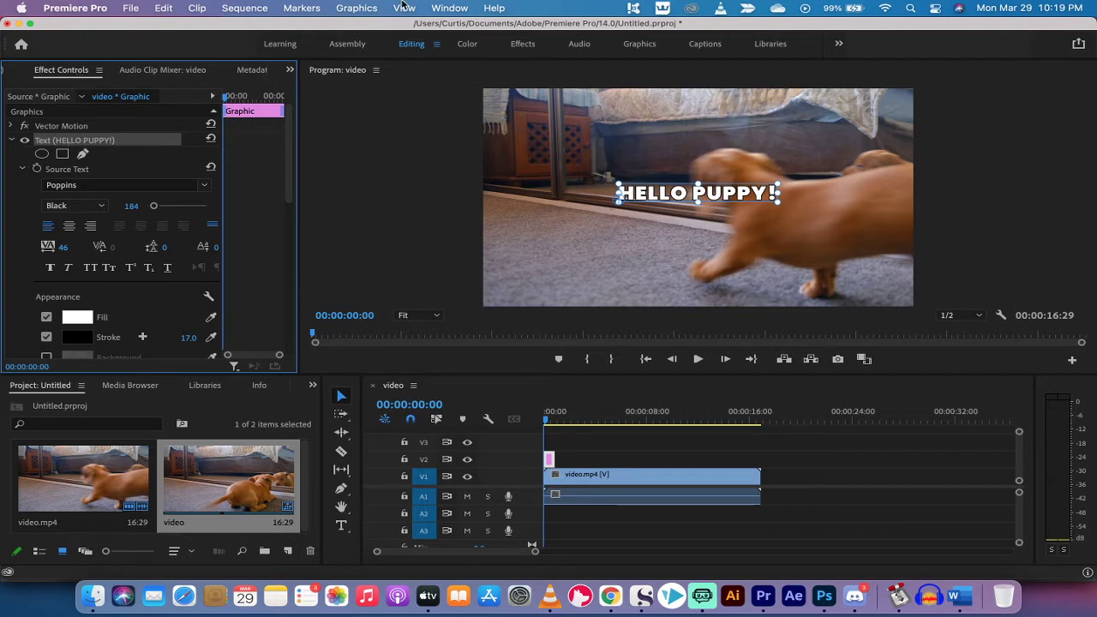
{"action": "left_click", "coordinate": [449, 7]}
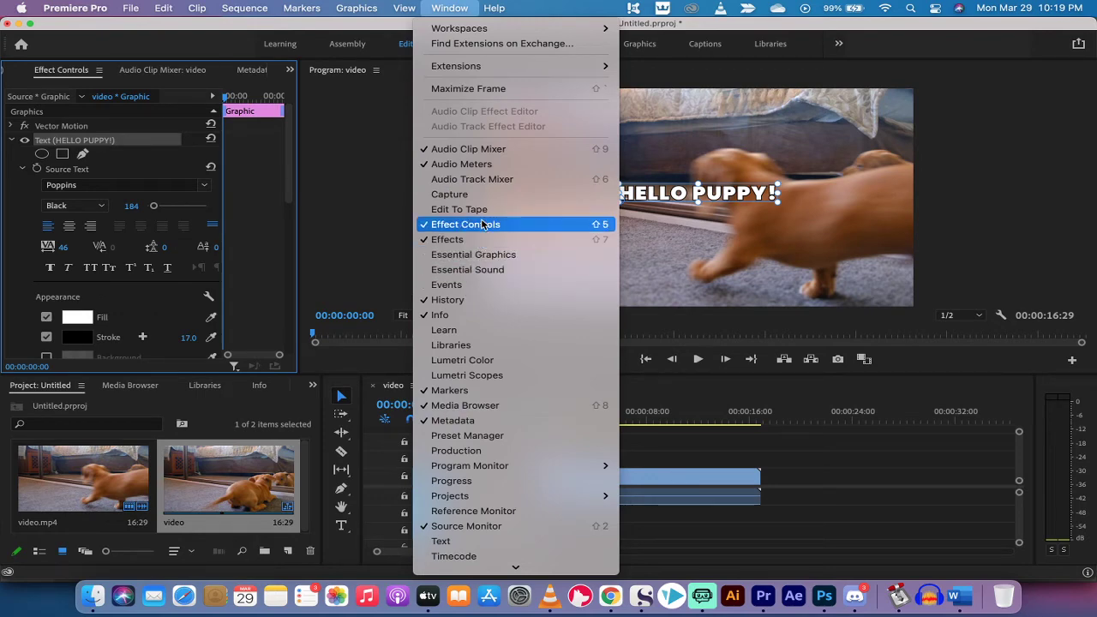
{"action": "left_click", "coordinate": [452, 5]}
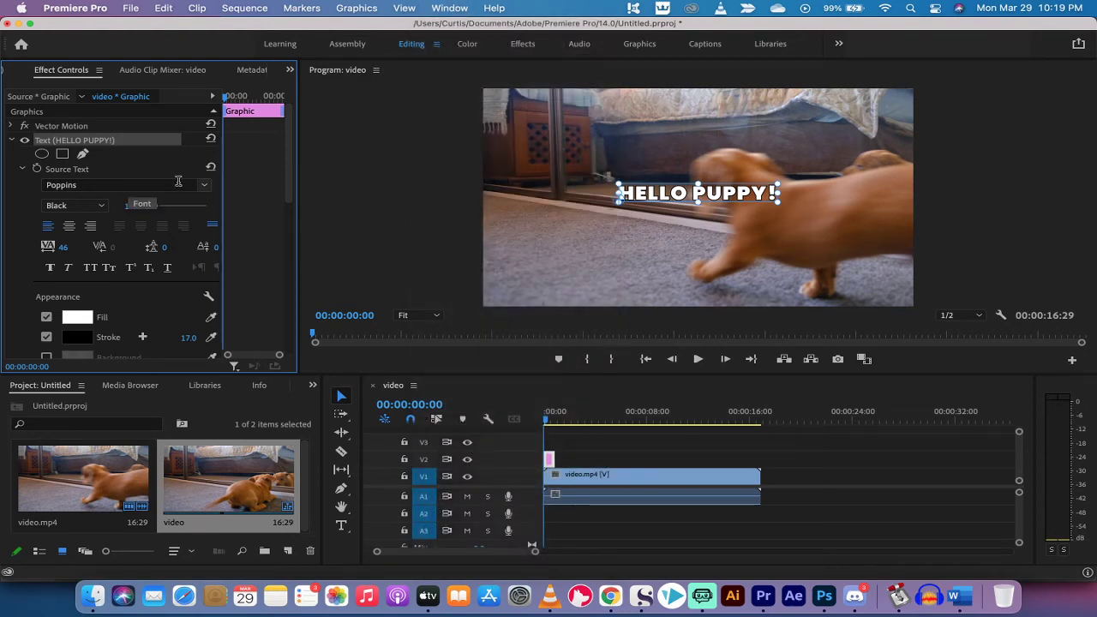
Step: Change the HELLO PUPPY! title font from Poppins Black to Poppins Regular
{"action": "left_click", "coordinate": [204, 189]}
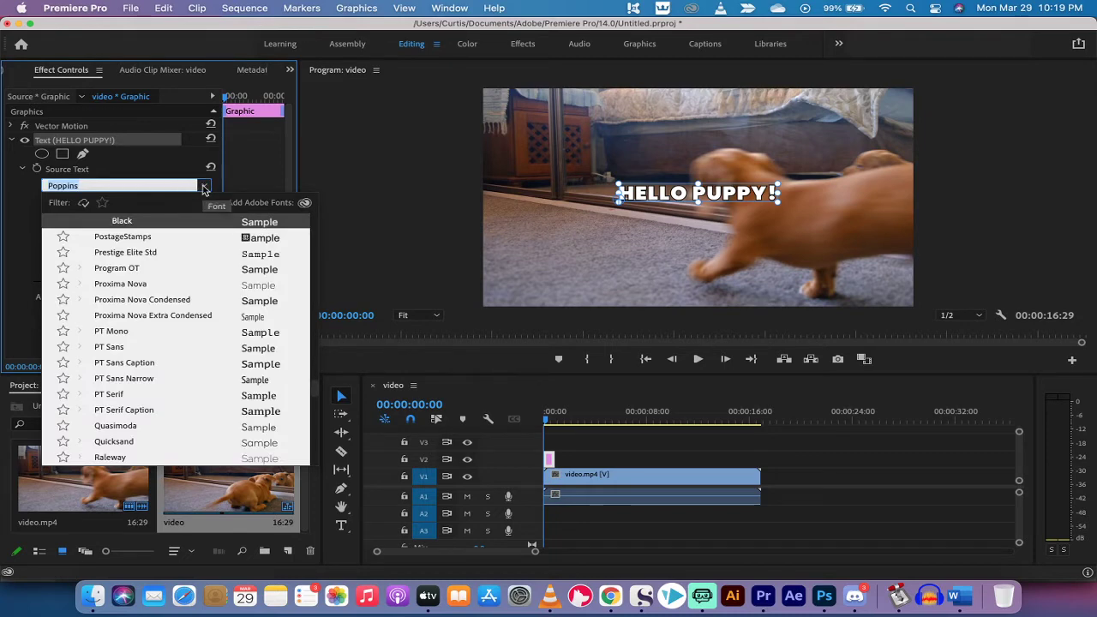
{"action": "left_click", "coordinate": [204, 189]}
{"action": "left_click", "coordinate": [204, 189]}
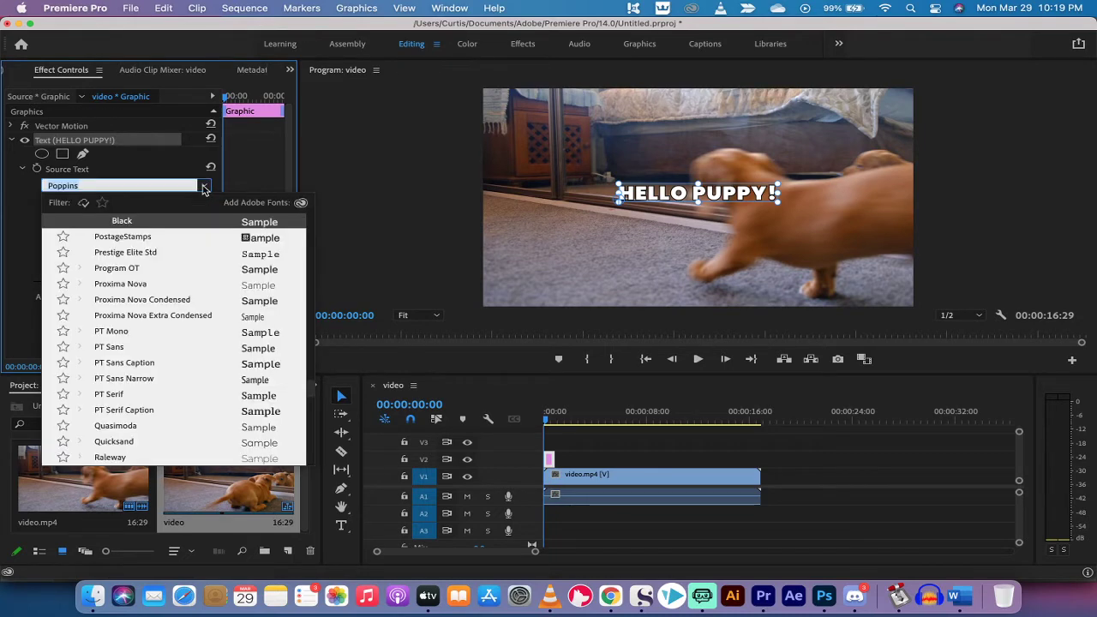
{"action": "left_click", "coordinate": [204, 188]}
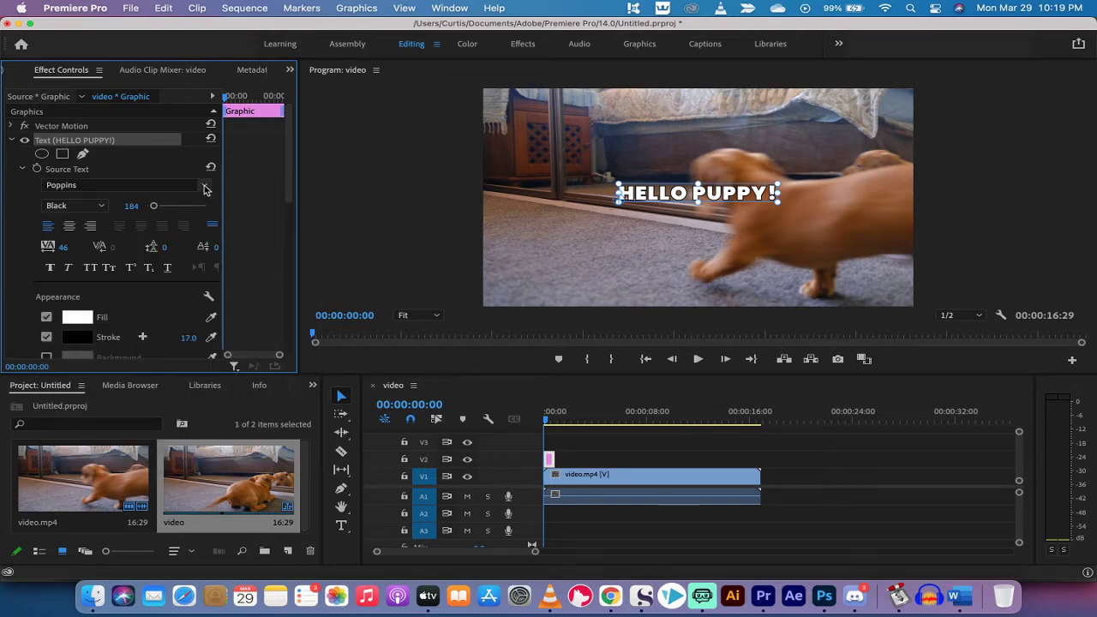
{"action": "left_click", "coordinate": [206, 188]}
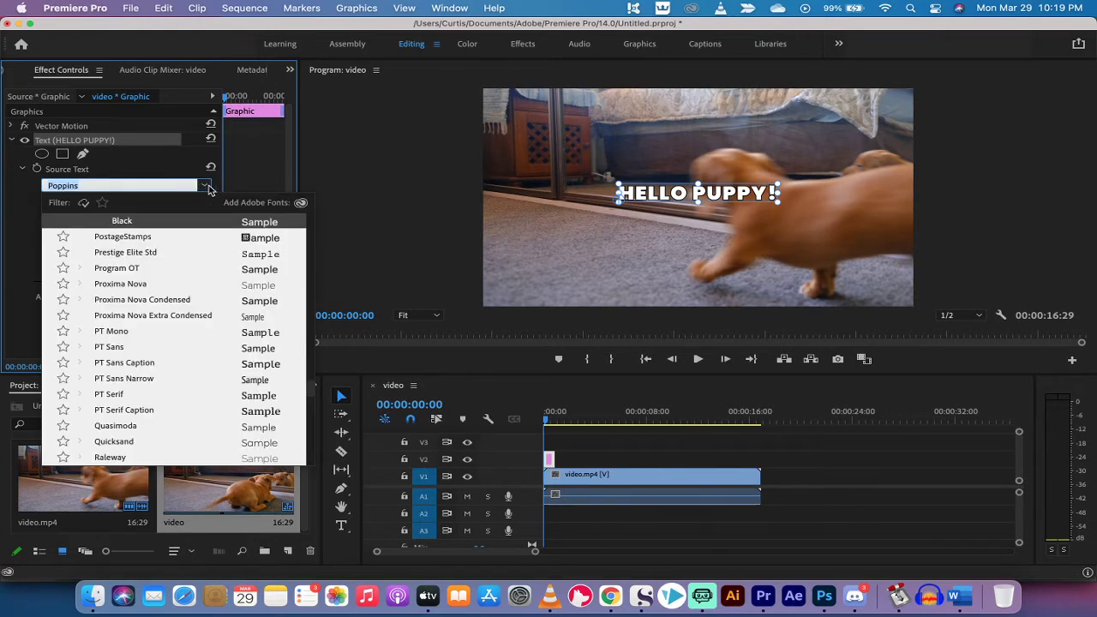
{"action": "left_click", "coordinate": [206, 187]}
{"action": "left_click", "coordinate": [206, 187]}
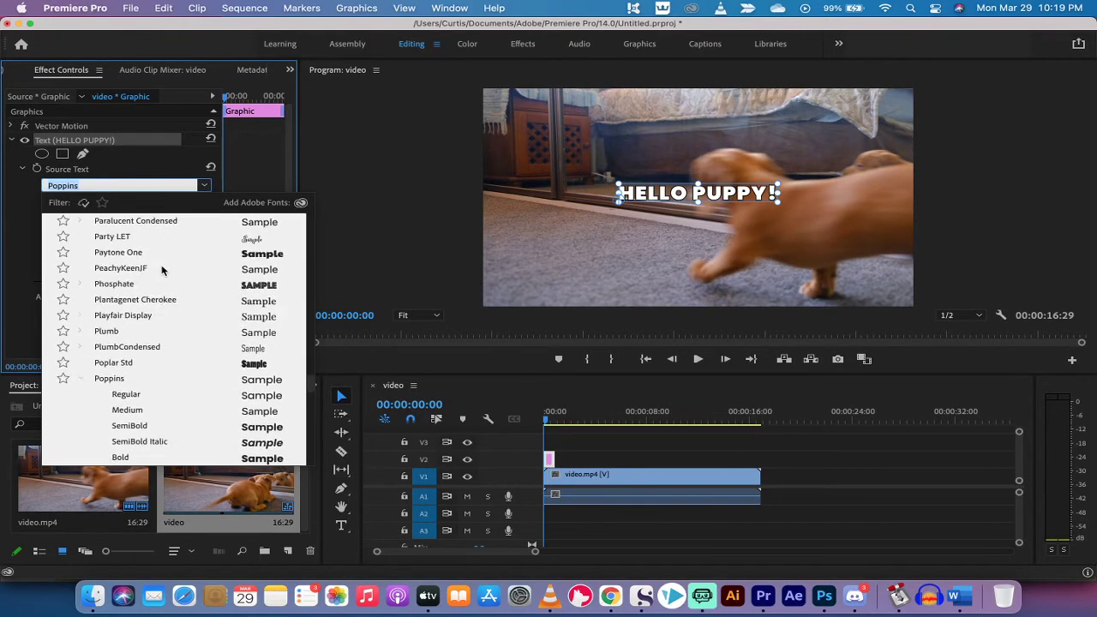
{"action": "scroll", "coordinate": [162, 269], "scroll_direction": "down", "scroll_amount": 3}
{"action": "scroll", "coordinate": [165, 262], "scroll_direction": "up", "scroll_amount": 3}
{"action": "scroll", "coordinate": [168, 249], "scroll_direction": "up", "scroll_amount": 2}
{"action": "scroll", "coordinate": [167, 248], "scroll_direction": "down", "scroll_amount": 2}
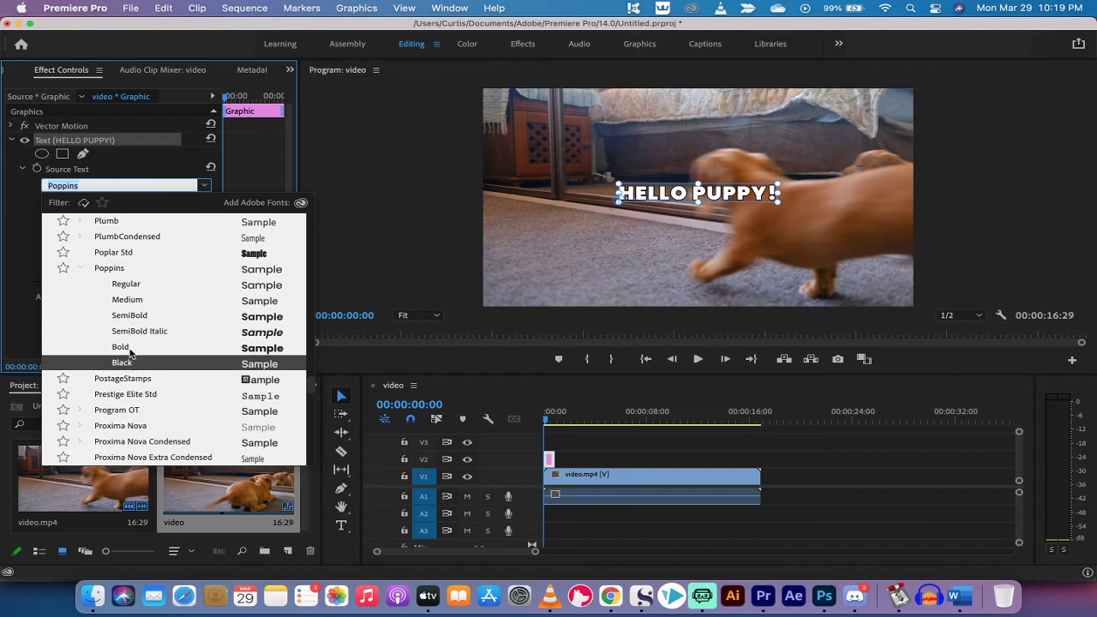
{"action": "left_click", "coordinate": [127, 286]}
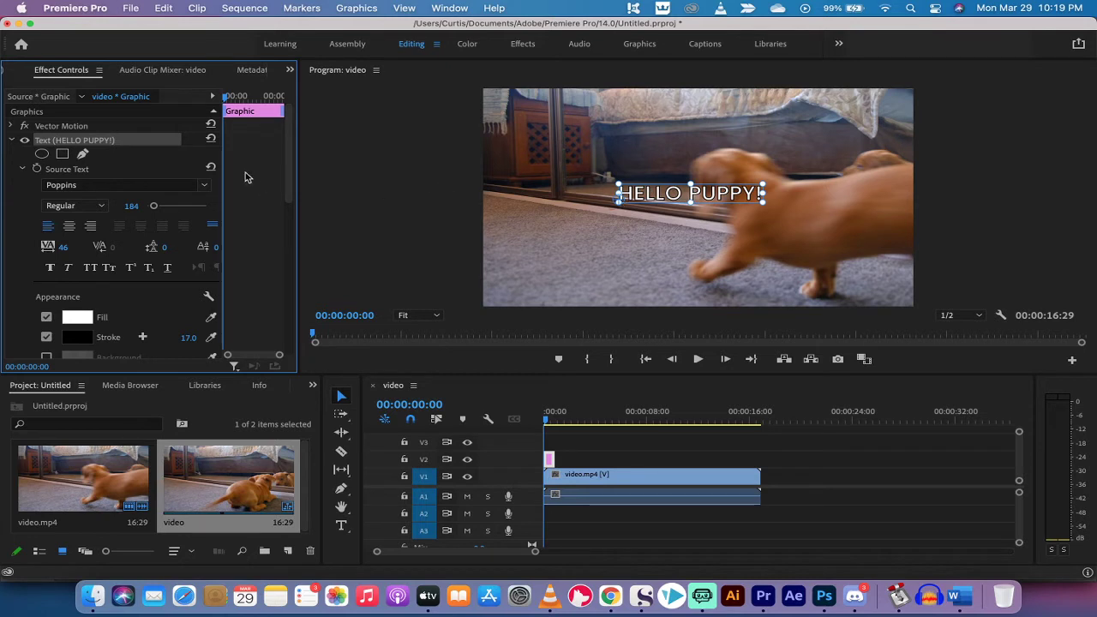
Step: Change the HELLO PUPPY! title's fill colour from white to red (F50000)
{"action": "scroll", "coordinate": [294, 180], "scroll_direction": "down", "scroll_amount": 4}
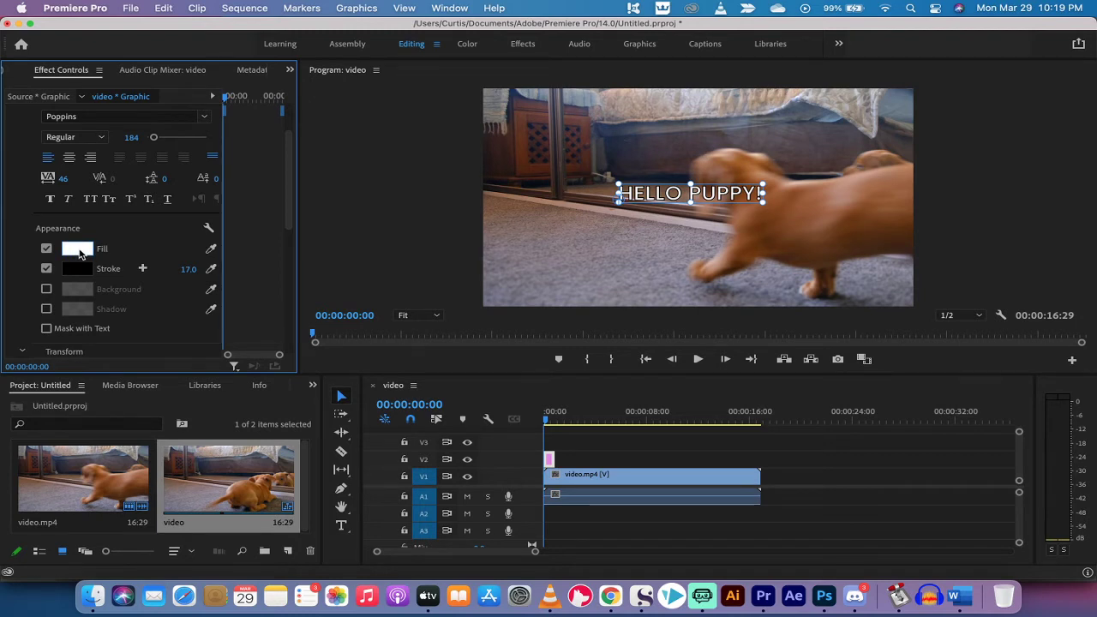
{"action": "left_click", "coordinate": [77, 249]}
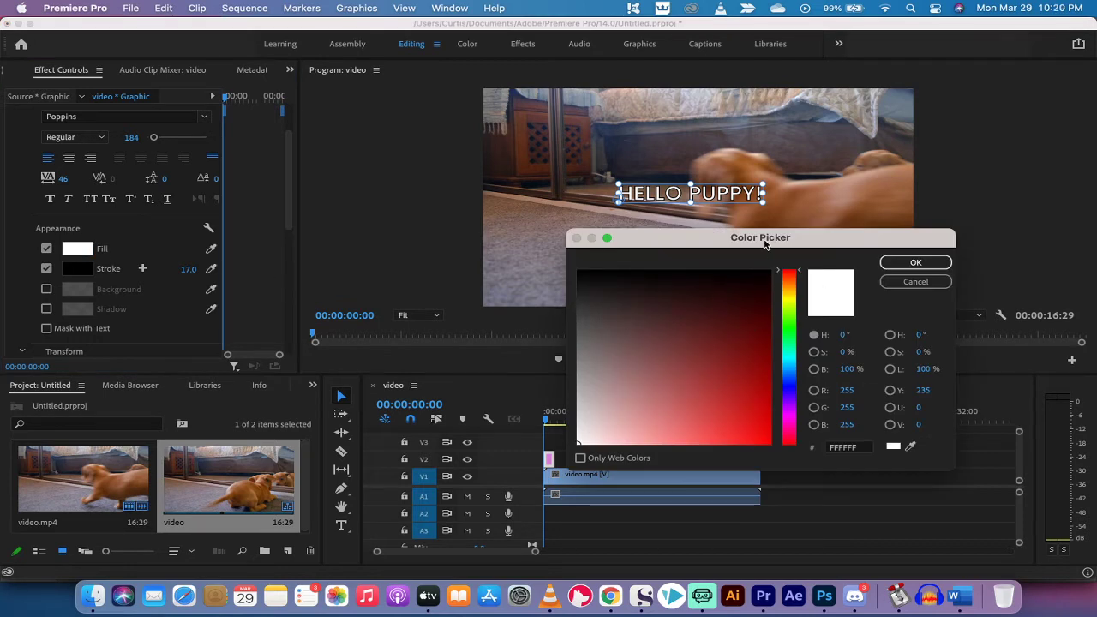
{"action": "left_click_drag", "start_coordinate": [767, 241], "coordinate": [736, 235]}
{"action": "mouse_move", "coordinate": [678, 370]}
{"action": "left_mouse_down"}
{"action": "mouse_move", "coordinate": [754, 443]}
{"action": "mouse_move", "coordinate": [732, 407]}
{"action": "mouse_move", "coordinate": [753, 415]}
{"action": "mouse_move", "coordinate": [755, 429]}
{"action": "left_mouse_up"}
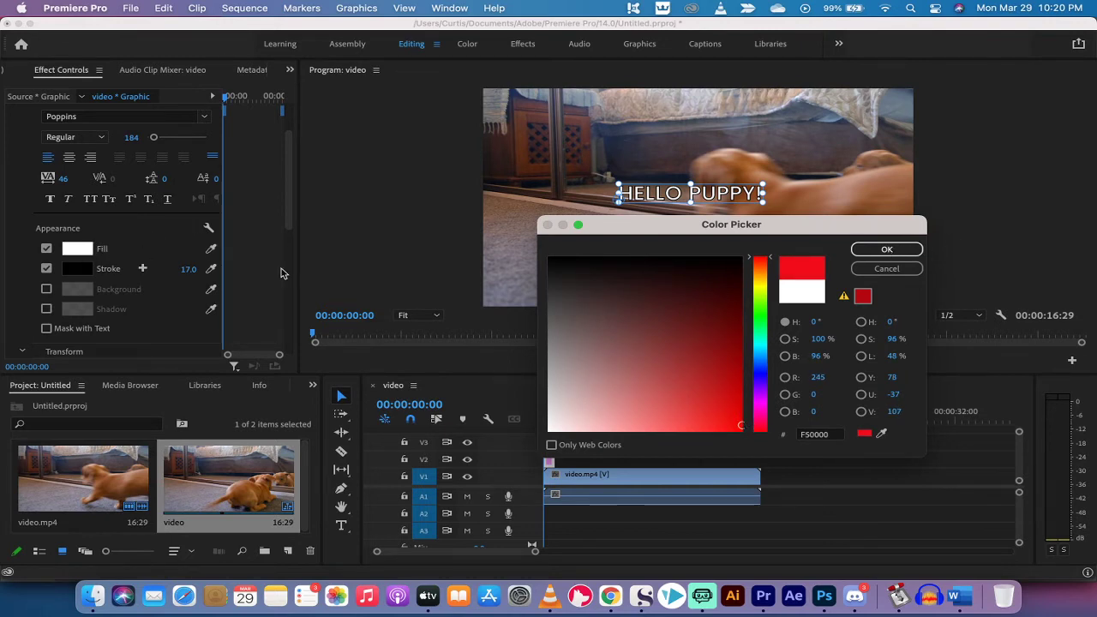
{"action": "left_click", "coordinate": [878, 251]}
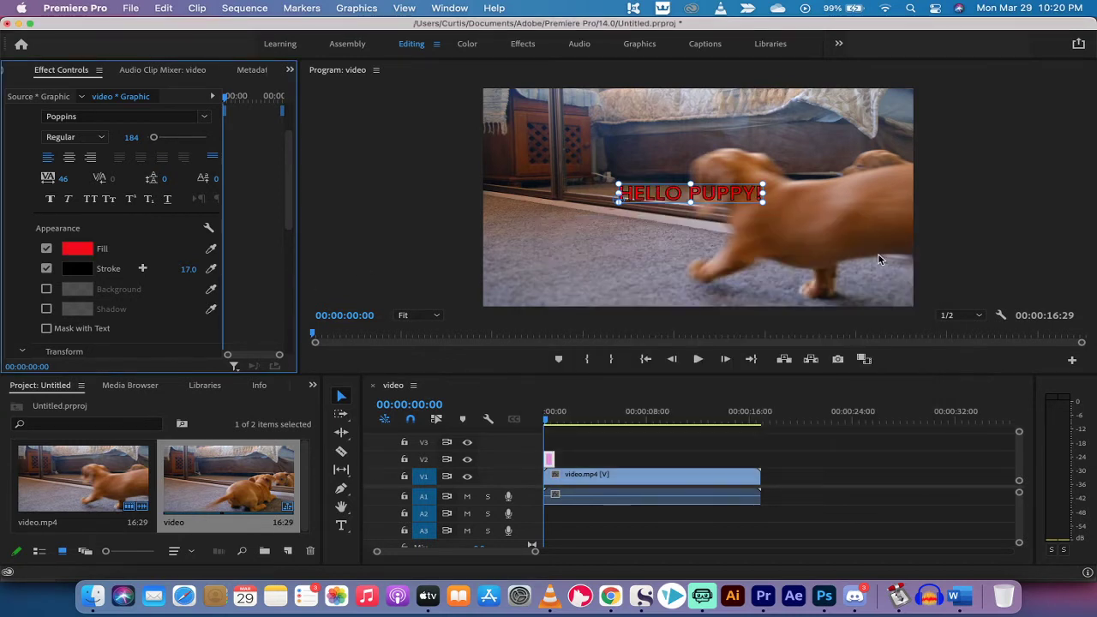
Step: Set the title's stroke colour to white (FFFFFF)
{"action": "left_click", "coordinate": [46, 269]}
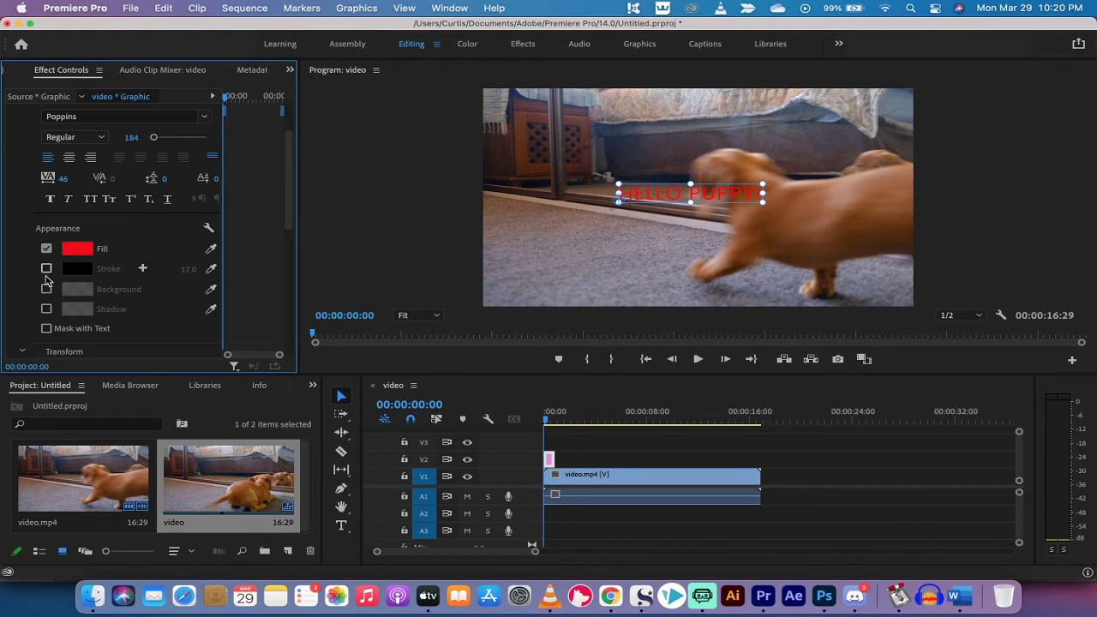
{"action": "left_click", "coordinate": [47, 269]}
{"action": "left_click", "coordinate": [77, 269]}
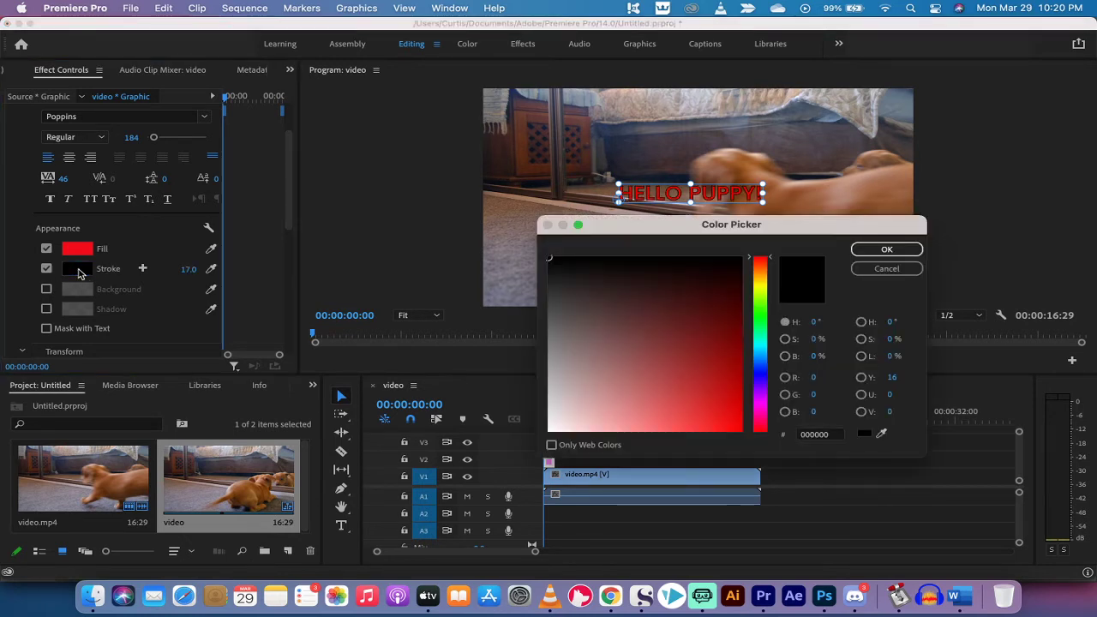
{"action": "left_click_drag", "start_coordinate": [632, 371], "coordinate": [480, 469]}
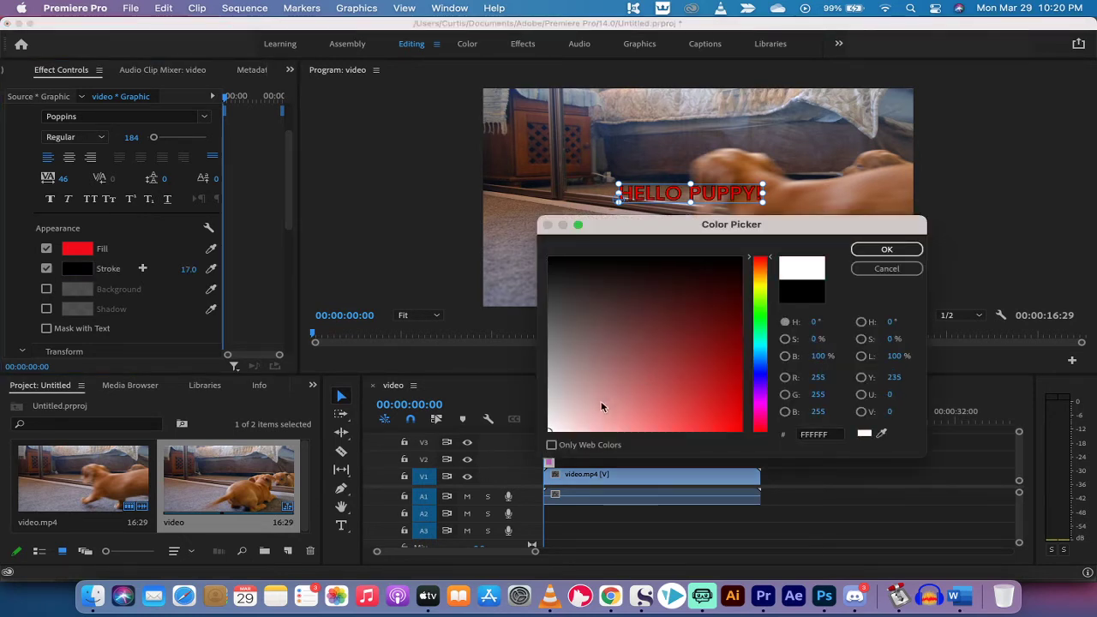
{"action": "left_click", "coordinate": [869, 253]}
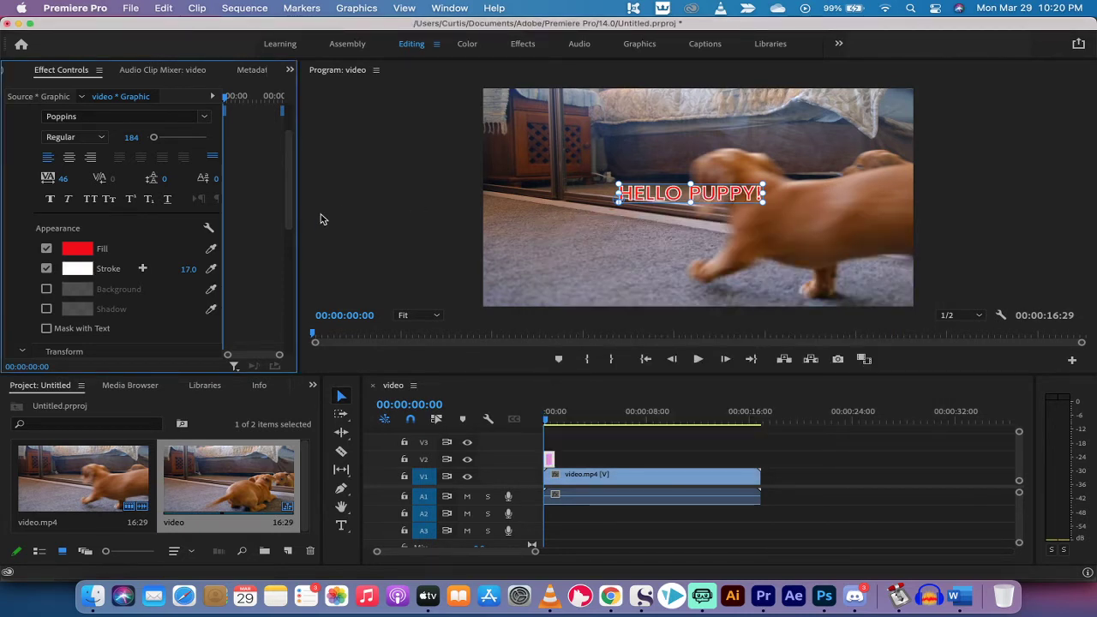
Step: Thicken the white stroke to a width of 37.0
{"action": "scroll", "coordinate": [290, 227], "scroll_direction": "down", "scroll_amount": 2}
{"action": "scroll", "coordinate": [290, 227], "scroll_direction": "up", "scroll_amount": 1}
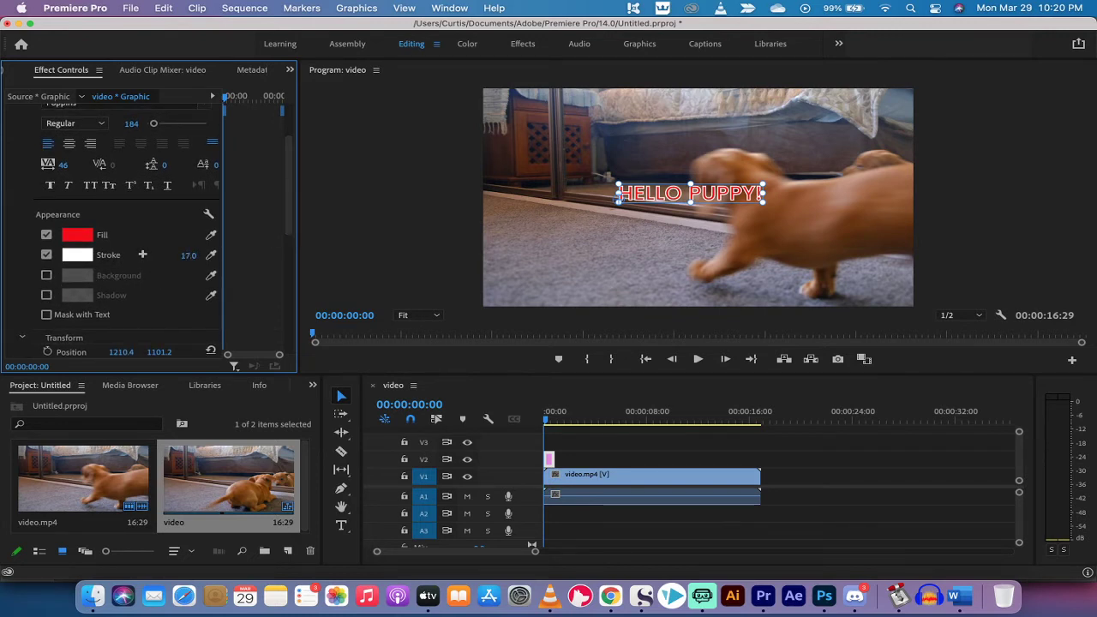
{"action": "mouse_move", "coordinate": [188, 255]}
{"action": "left_mouse_down"}
{"action": "mouse_move", "coordinate": [177, 255]}
{"action": "mouse_move", "coordinate": [252, 254]}
{"action": "mouse_move", "coordinate": [200, 254]}
{"action": "left_mouse_up"}
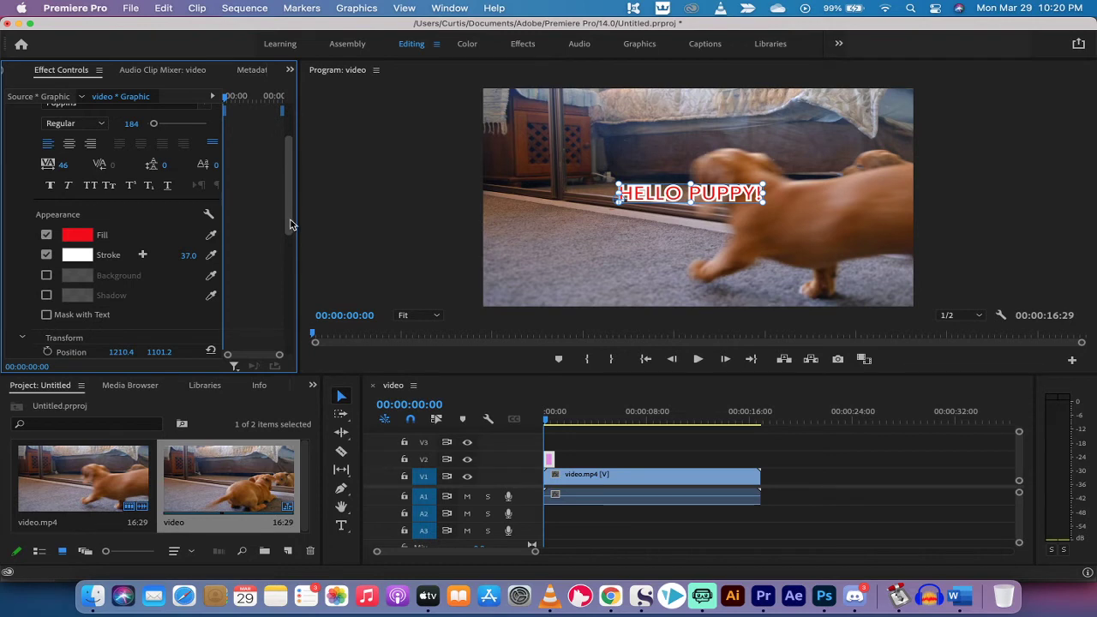
{"action": "left_click_drag", "start_coordinate": [289, 225], "coordinate": [290, 263]}
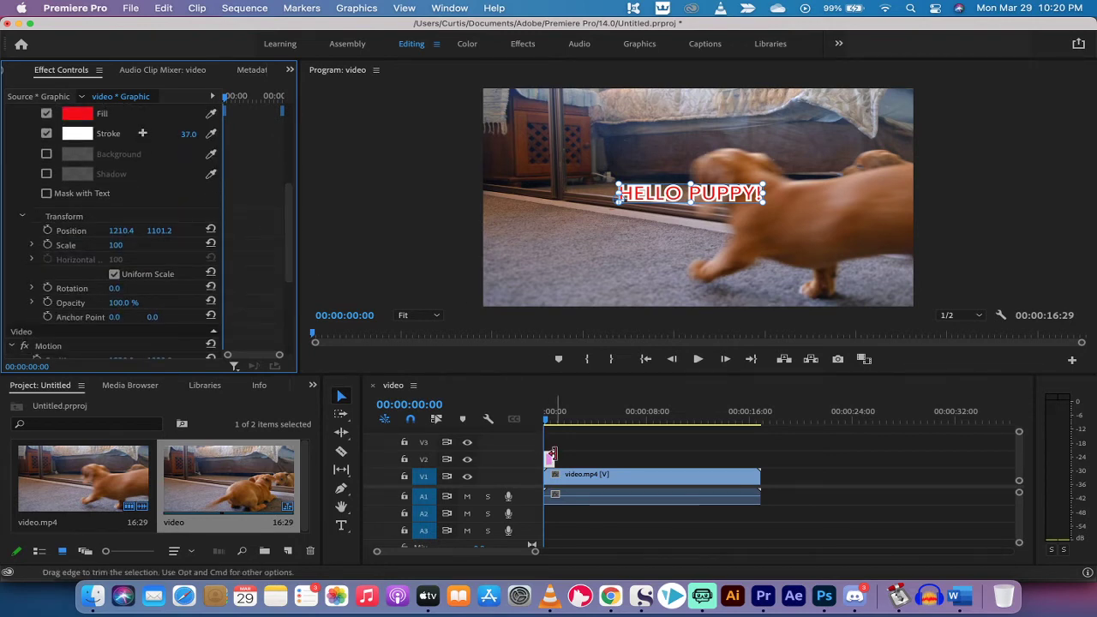
Step: Lengthen the HELLO PUPPY! clip on V2 to 00:00:01:26 and play back to check its timing
{"action": "left_click_drag", "start_coordinate": [549, 417], "coordinate": [510, 428]}
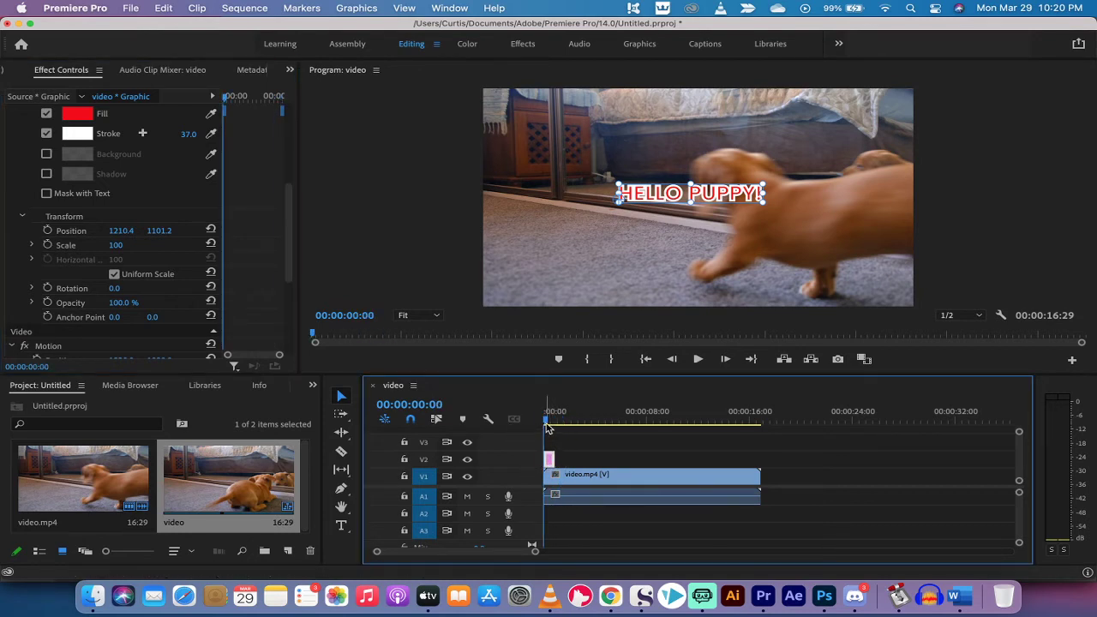
{"action": "left_click", "coordinate": [549, 421]}
{"action": "left_click_drag", "start_coordinate": [549, 420], "coordinate": [557, 425]}
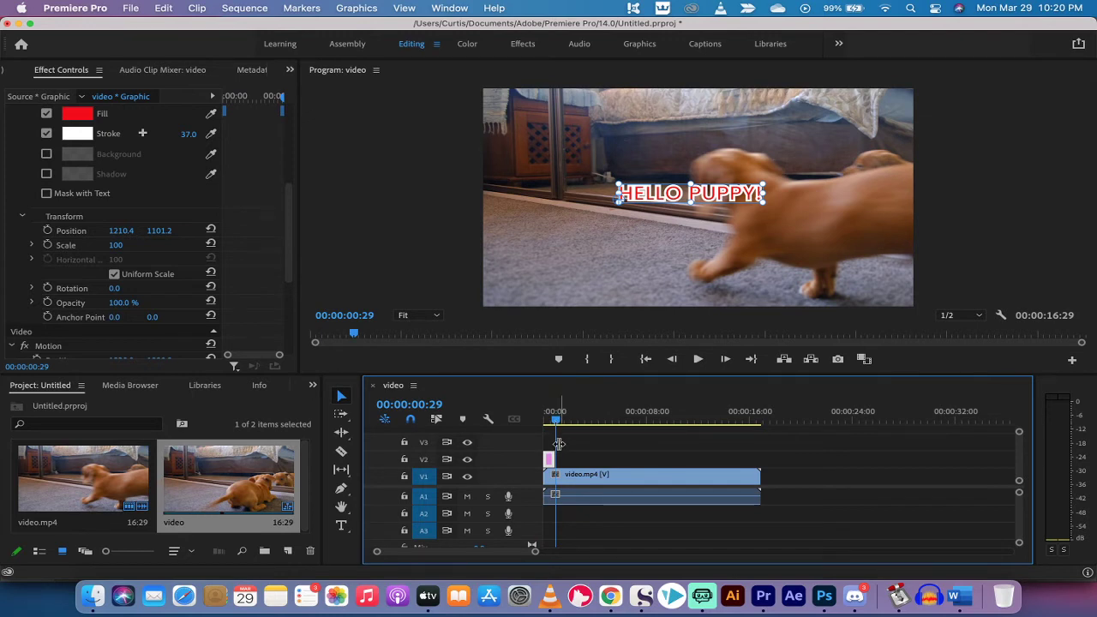
{"action": "left_click_drag", "start_coordinate": [551, 457], "coordinate": [563, 457]}
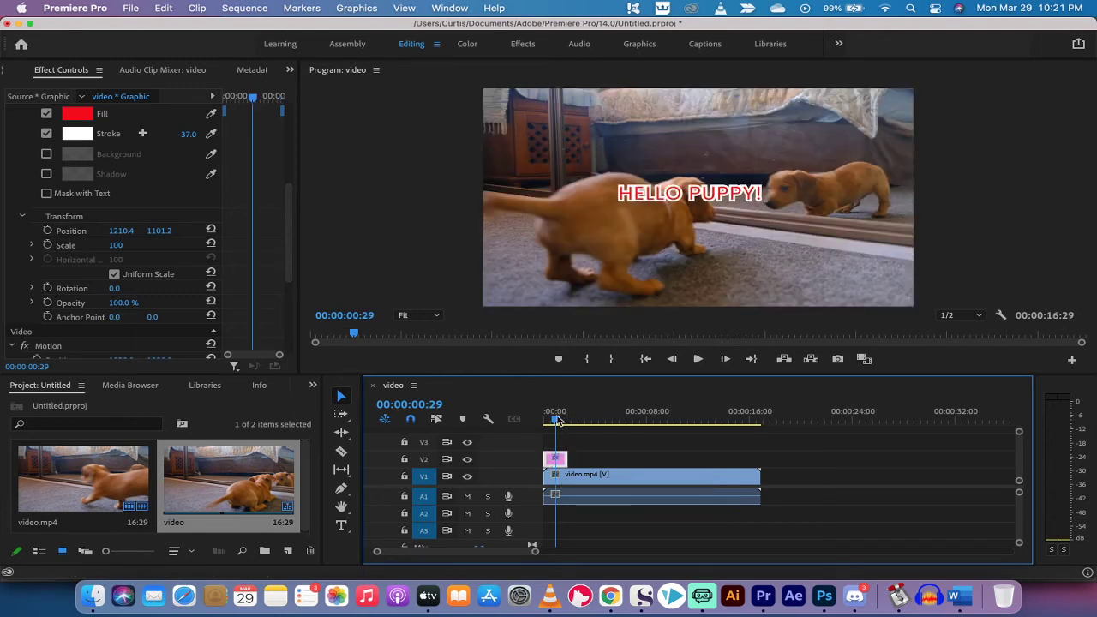
{"action": "key", "text": "space"}
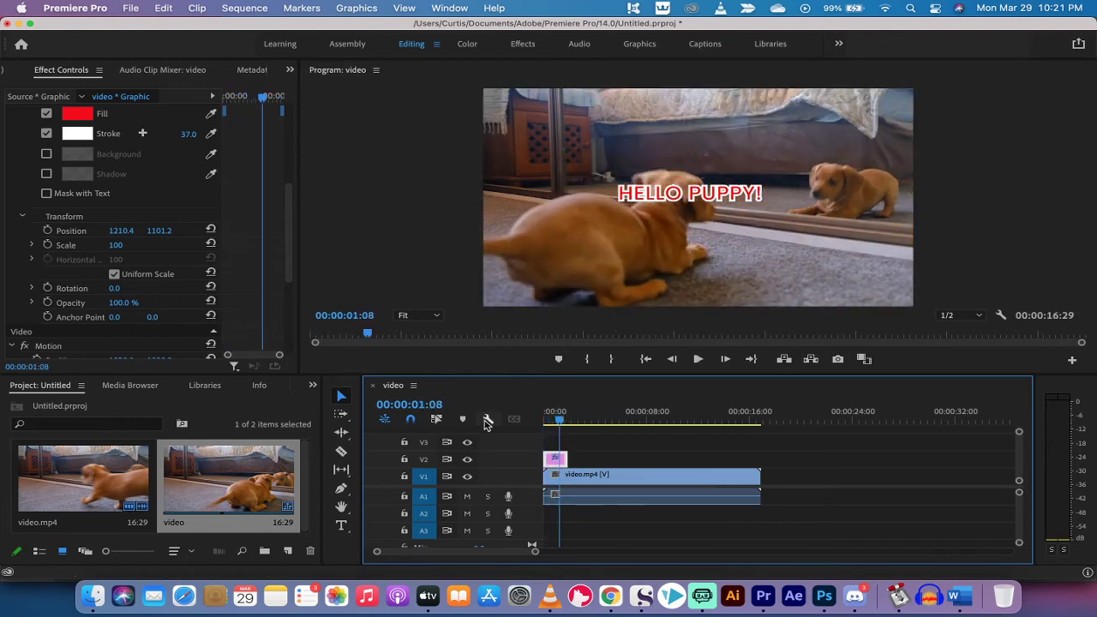
{"action": "left_click_drag", "start_coordinate": [559, 416], "coordinate": [589, 423]}
{"action": "left_click", "coordinate": [581, 419]}
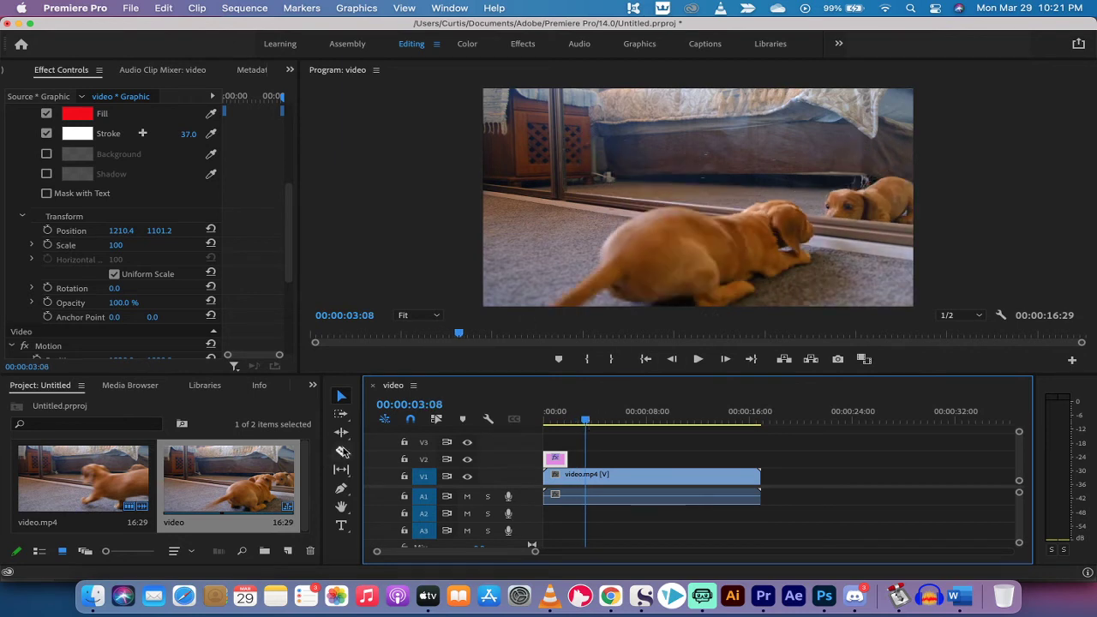
Step: Create the two-line title 'WHAT ARE YOU LOOKING AT?' after the first and save the project
{"action": "left_click", "coordinate": [341, 524]}
{"action": "left_click", "coordinate": [650, 183]}
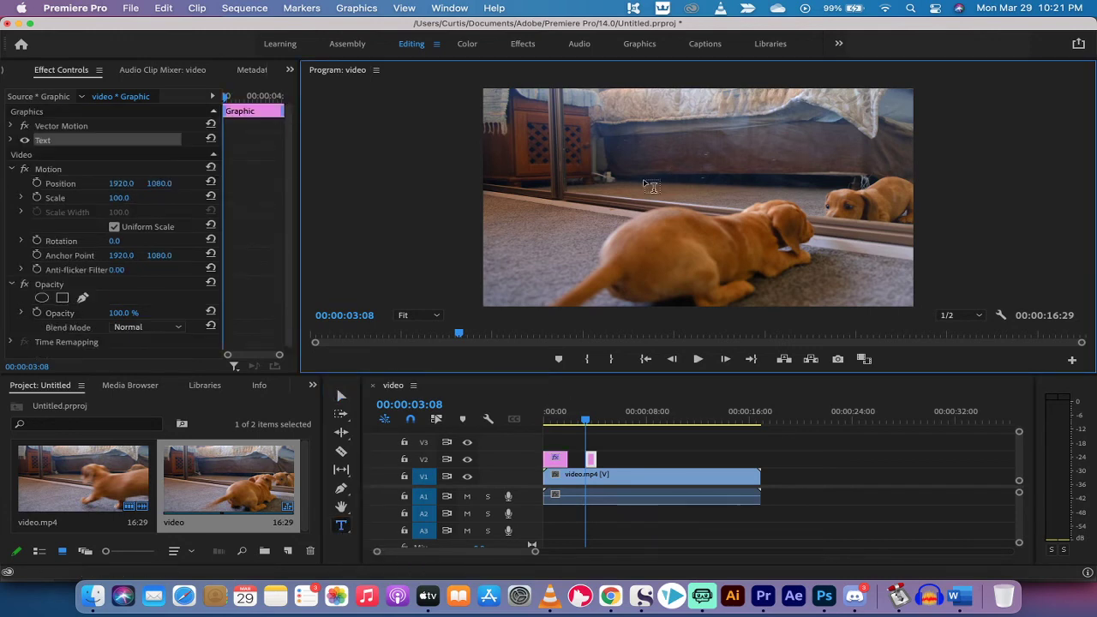
{"action": "type", "text": "WHAT ARE YOU"}
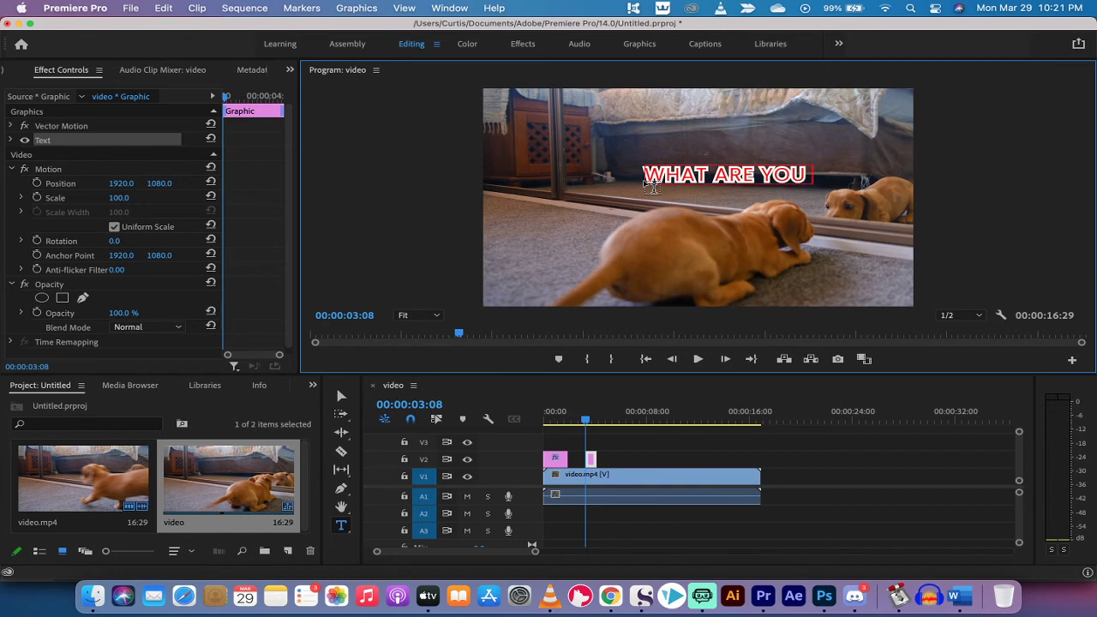
{"action": "key", "text": "Return"}
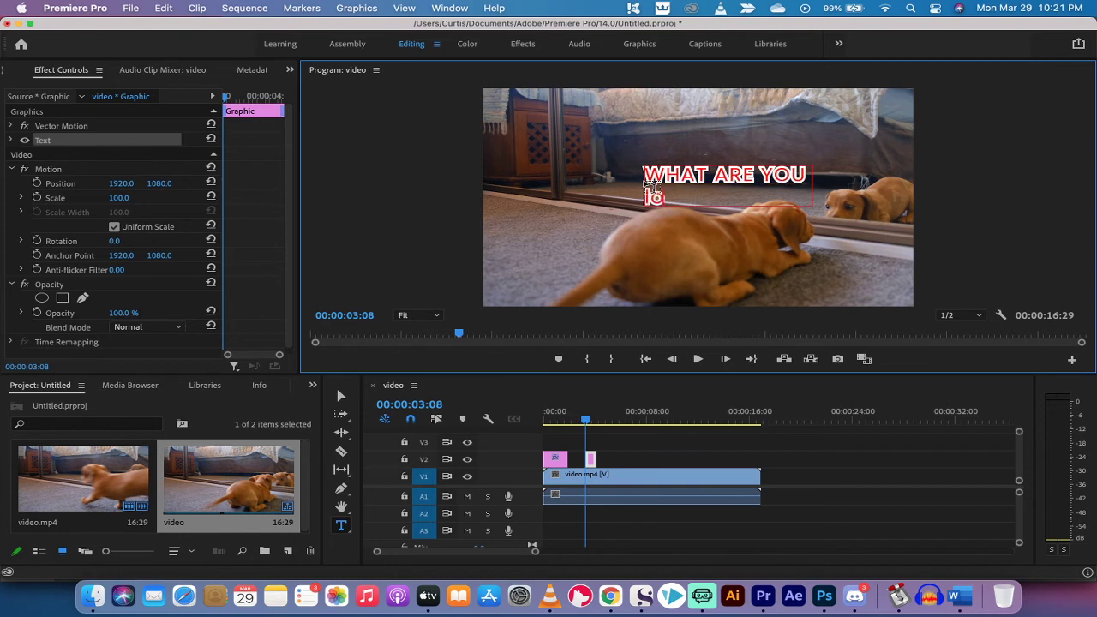
{"action": "key", "text": "BackSpace"}
{"action": "key", "text": "BackSpace"}
{"action": "key", "text": "BackSpace"}
{"action": "key", "text": "BackSpace"}
{"action": "type", "text": "LOOKING AT?"}
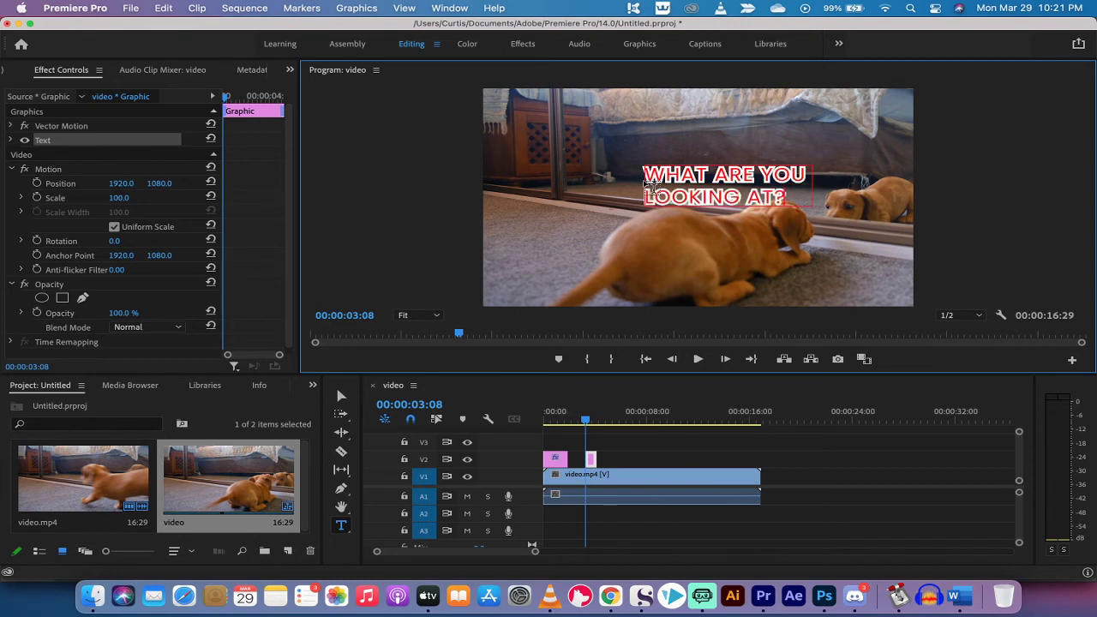
{"action": "key", "text": "super+s"}
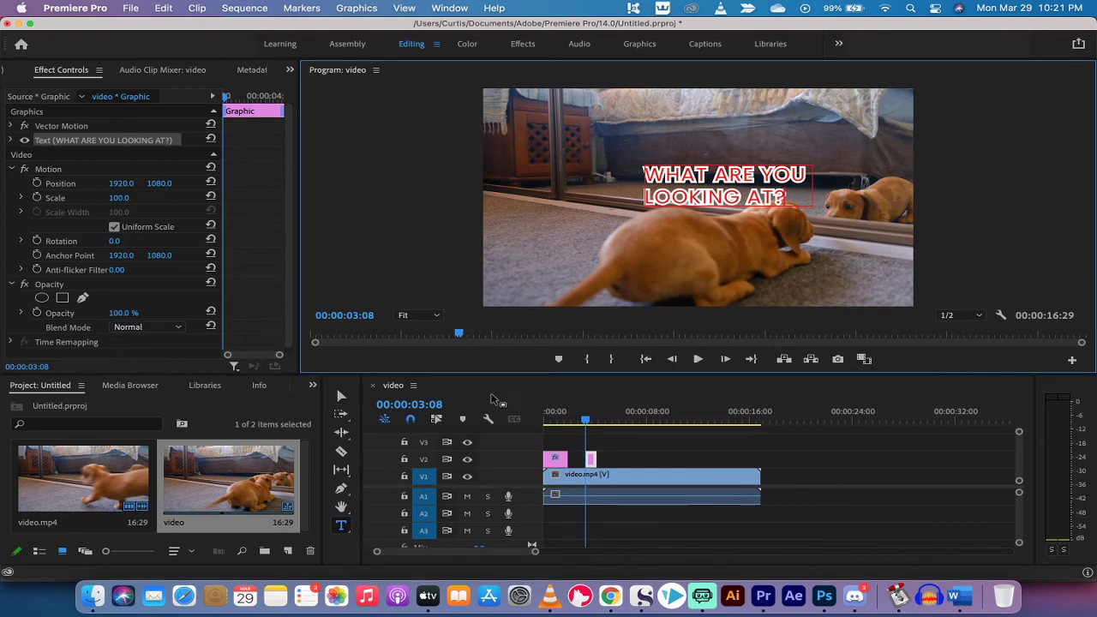
Step: Lengthen the new title clip on V2 and move the title up and left in the frame
{"action": "left_click", "coordinate": [590, 460]}
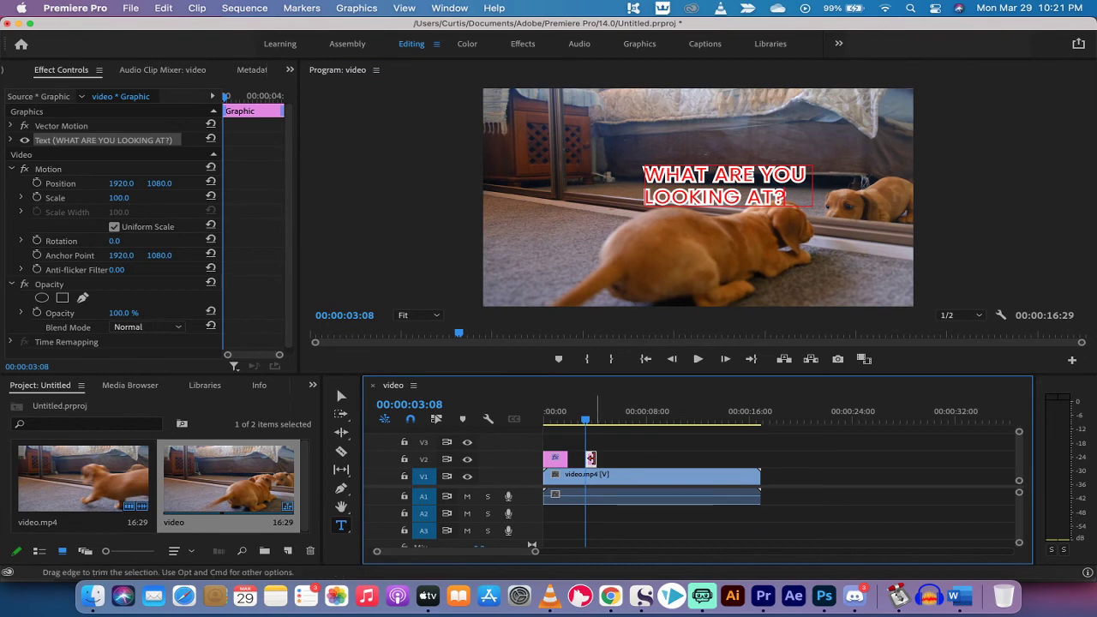
{"action": "left_click_drag", "start_coordinate": [591, 459], "coordinate": [610, 459]}
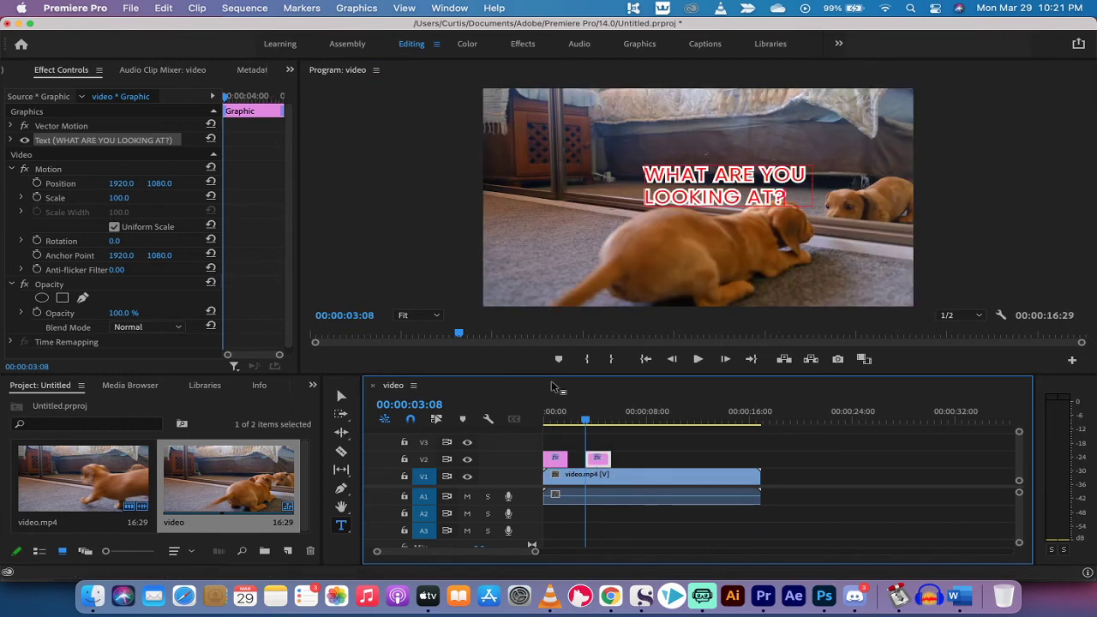
{"action": "left_click", "coordinate": [341, 395]}
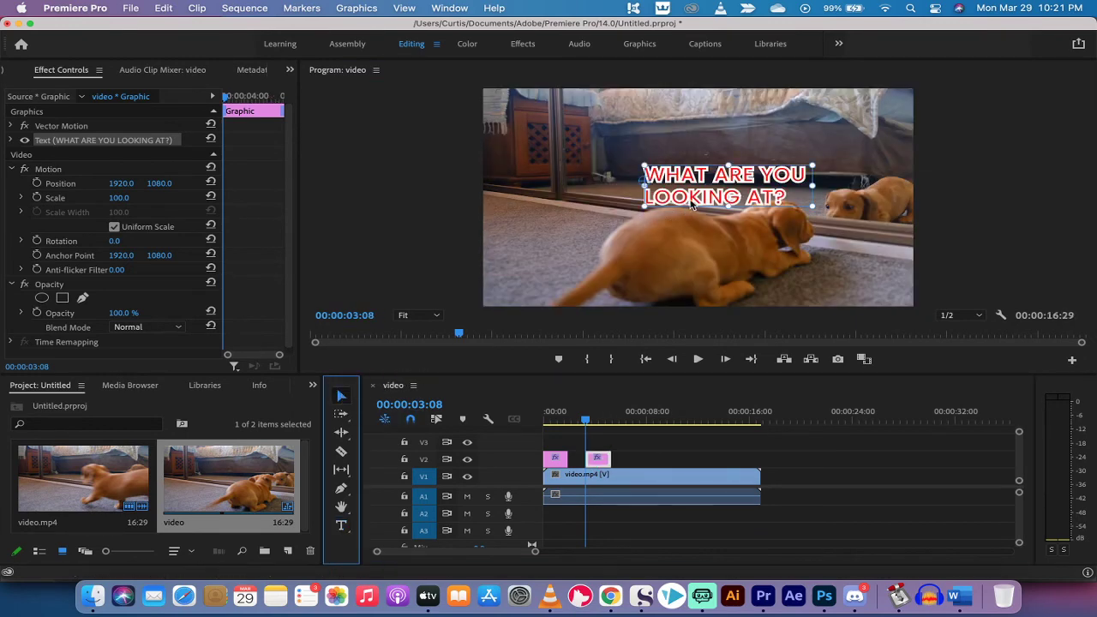
{"action": "left_click_drag", "start_coordinate": [694, 204], "coordinate": [677, 165]}
{"action": "left_click", "coordinate": [594, 421]}
{"action": "left_click_drag", "start_coordinate": [596, 422], "coordinate": [526, 421]}
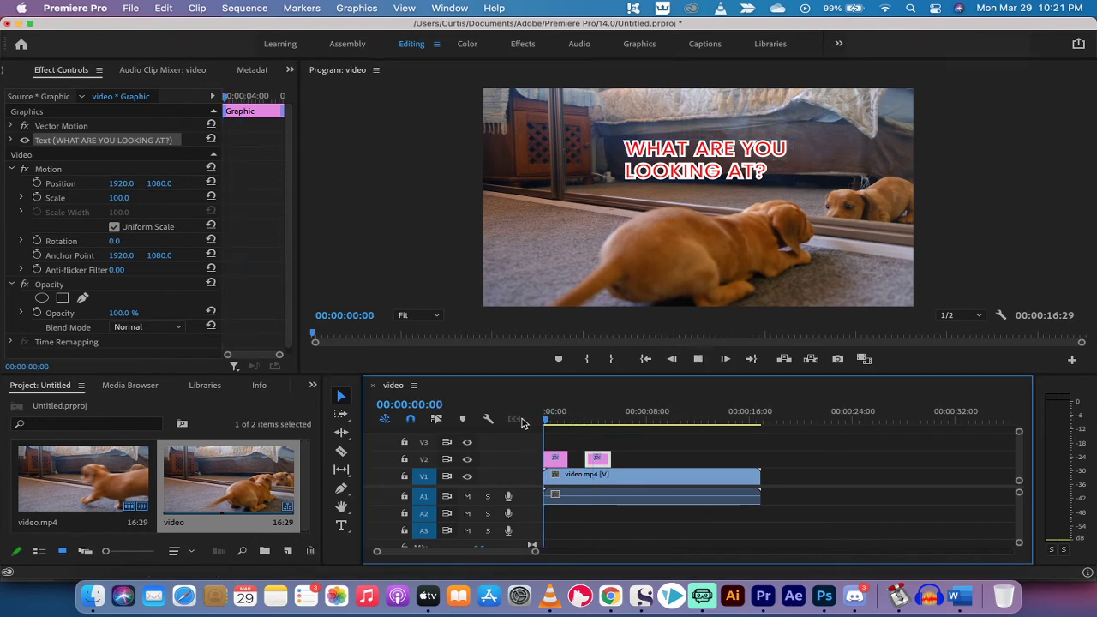
{"action": "key", "text": "space"}
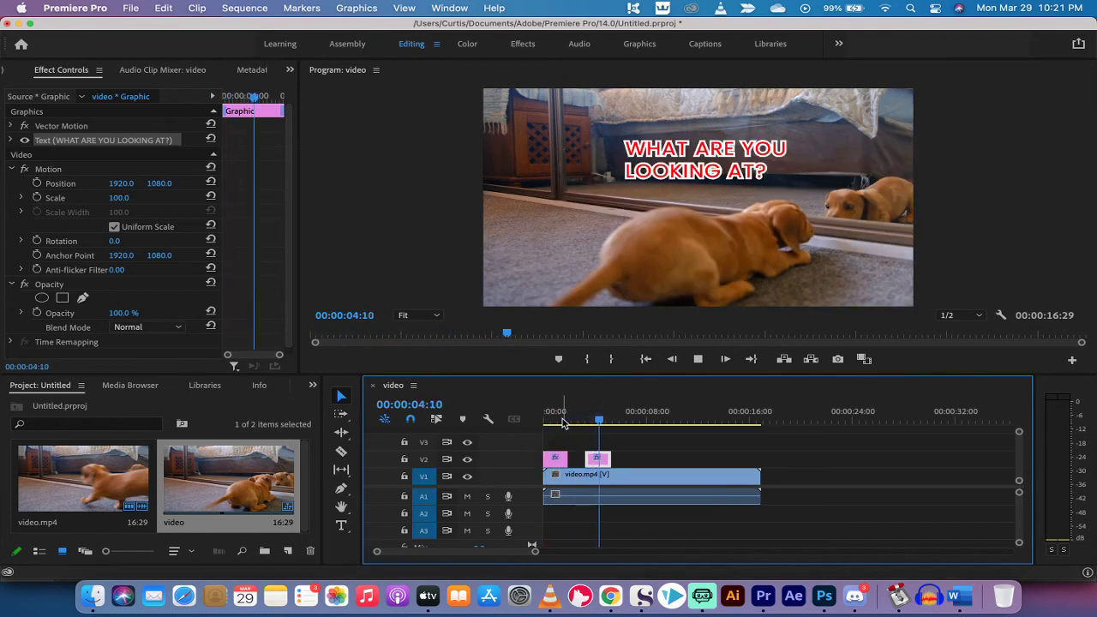
{"action": "key", "text": "space"}
{"action": "left_click_drag", "start_coordinate": [564, 420], "coordinate": [596, 420]}
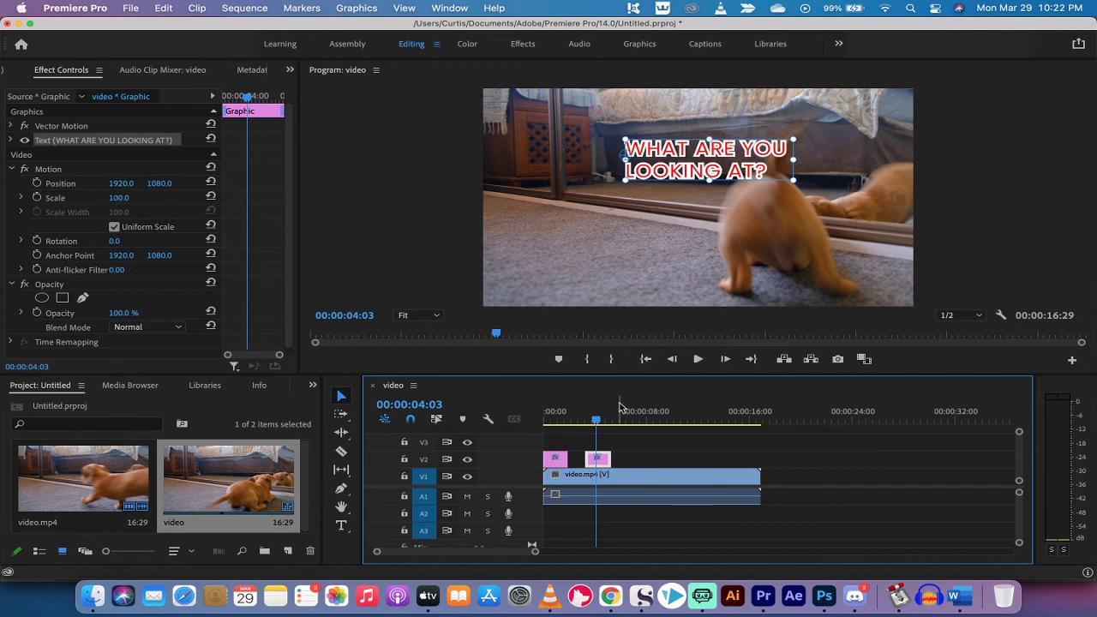
Step: Expand the WHAT ARE YOU LOOKING AT? Text properties and reveal its Transform position 1270.6, 659.4
{"action": "double_click", "coordinate": [679, 172]}
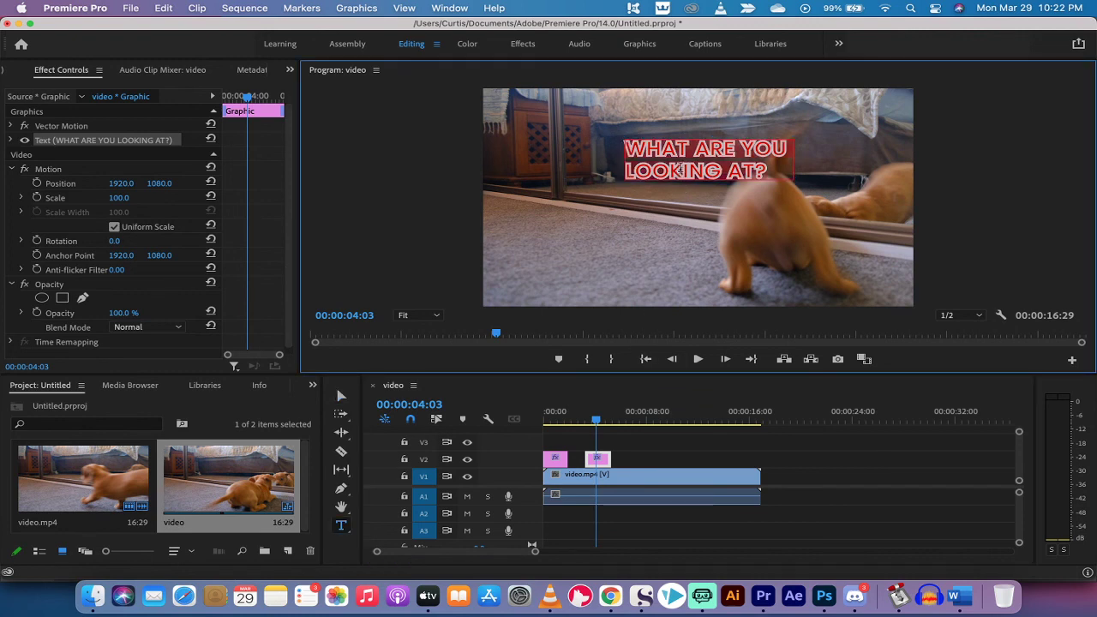
{"action": "left_click", "coordinate": [101, 143]}
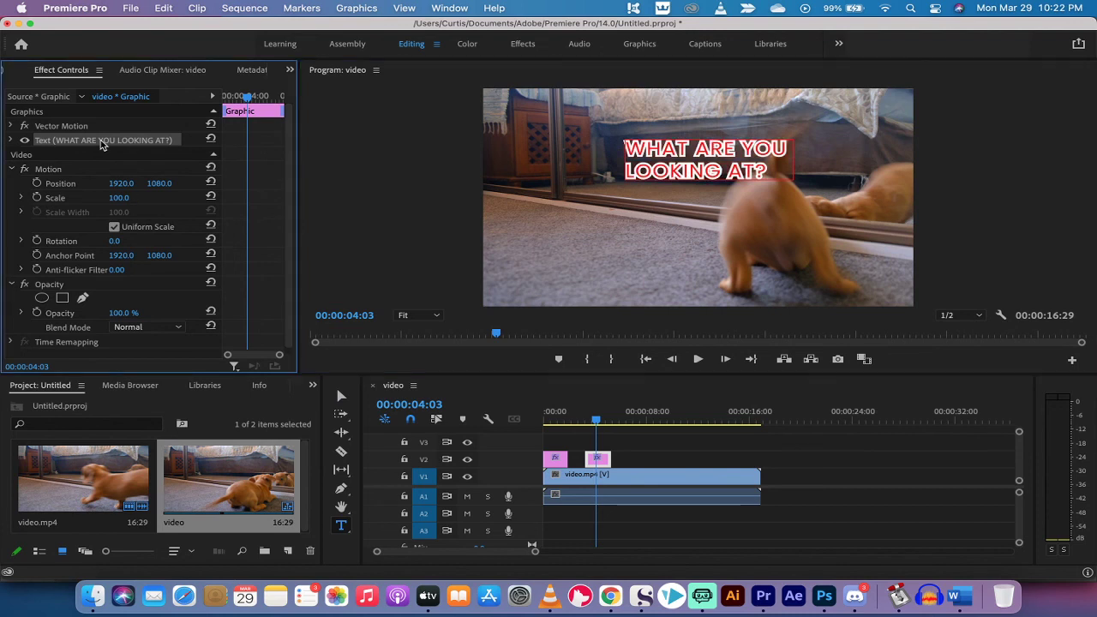
{"action": "left_click", "coordinate": [12, 141]}
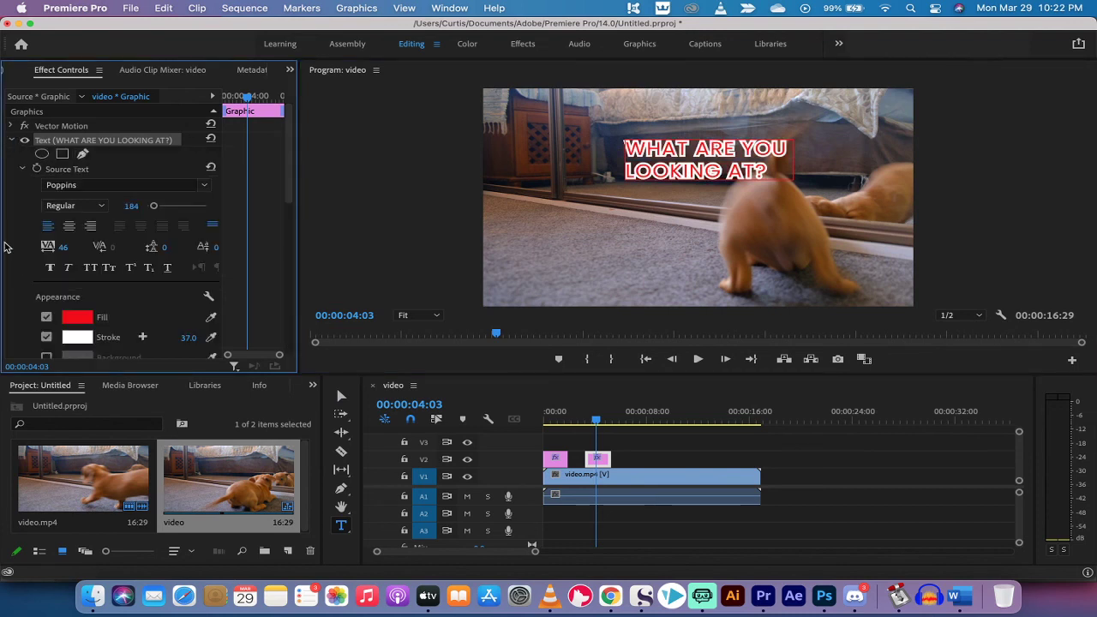
{"action": "scroll", "coordinate": [4, 246], "scroll_direction": "down", "scroll_amount": 4}
{"action": "scroll", "coordinate": [4, 247], "scroll_direction": "down", "scroll_amount": 5}
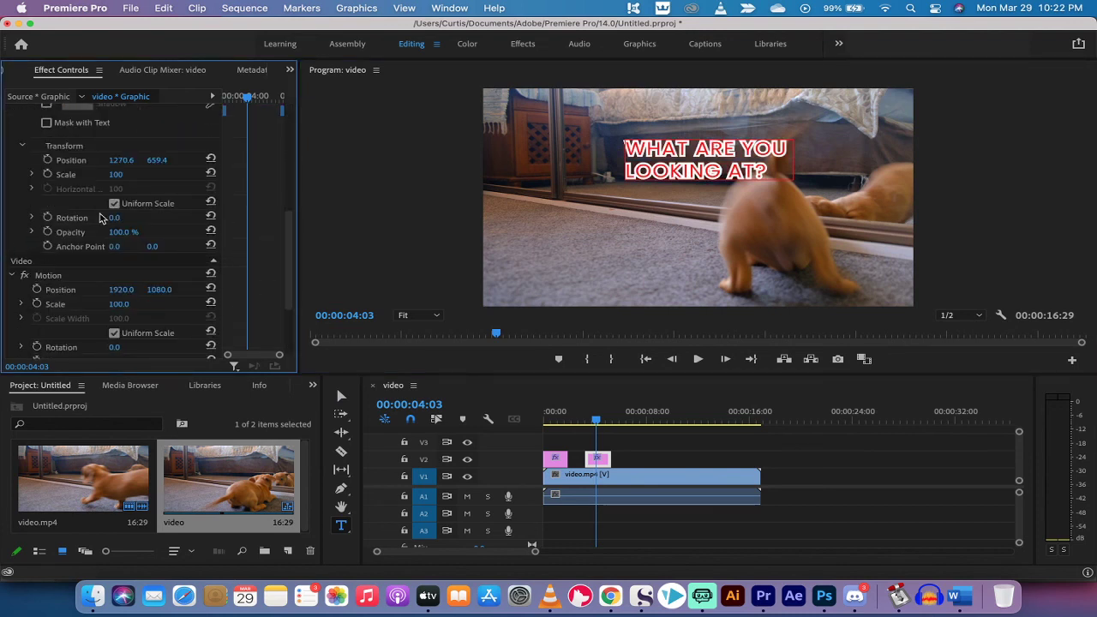
{"action": "left_click", "coordinate": [341, 396]}
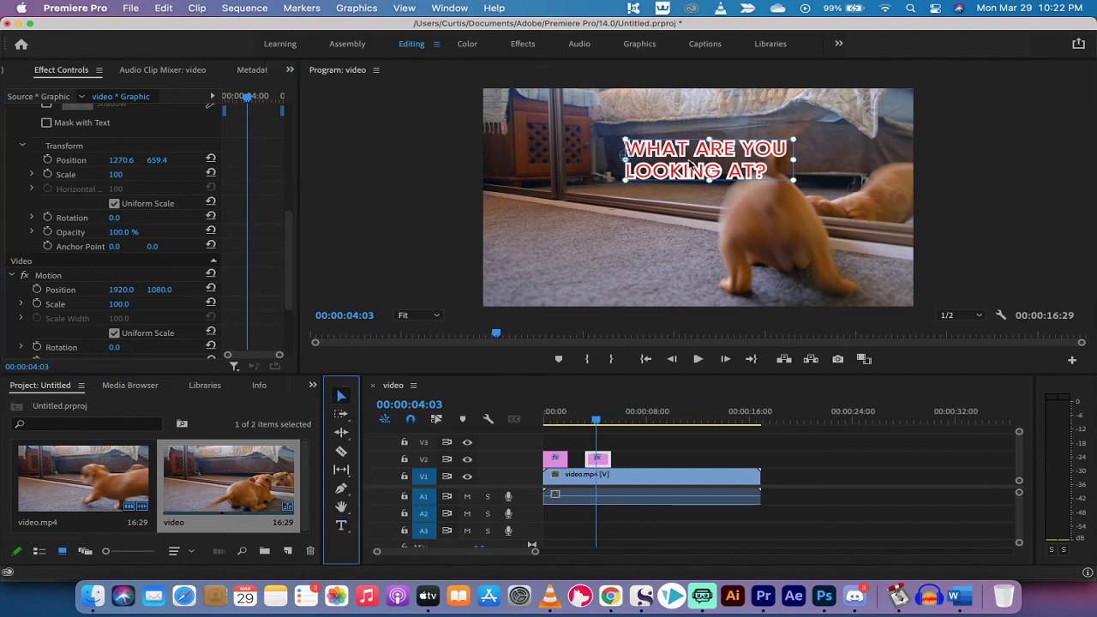